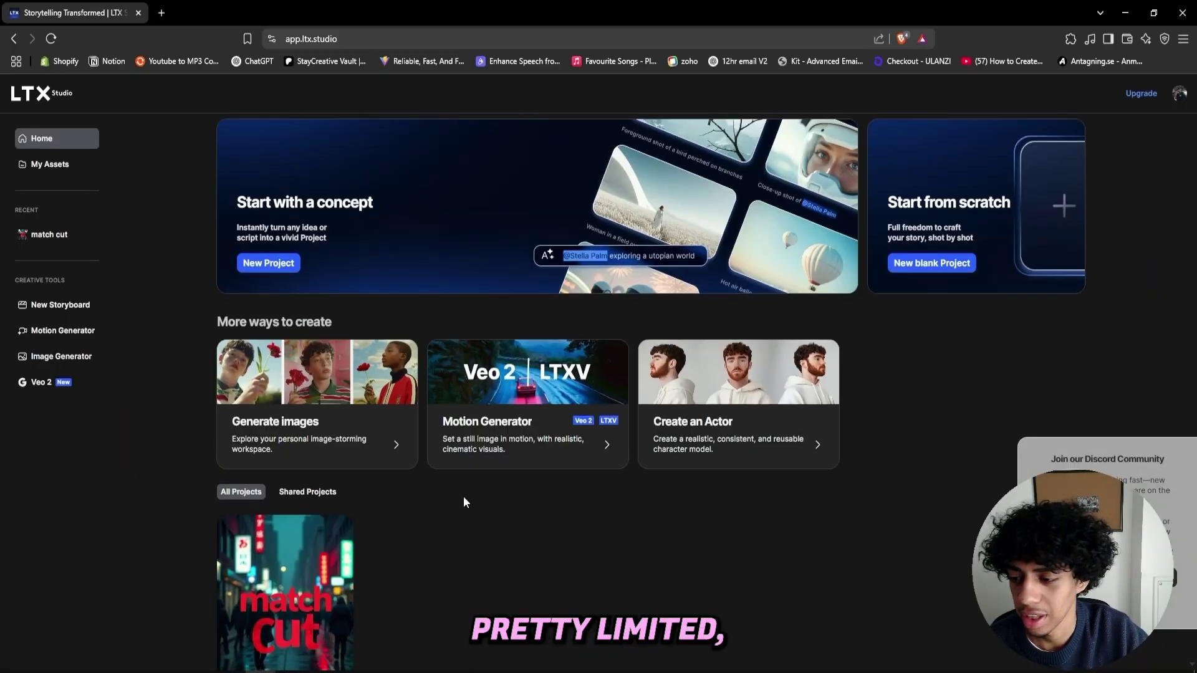
Create a new blank project named "match cut 2" with a 16:9 aspect ratio and the Boost video style
scroll(463, 496, "down", 2)
scroll(673, 461, "up", 2)
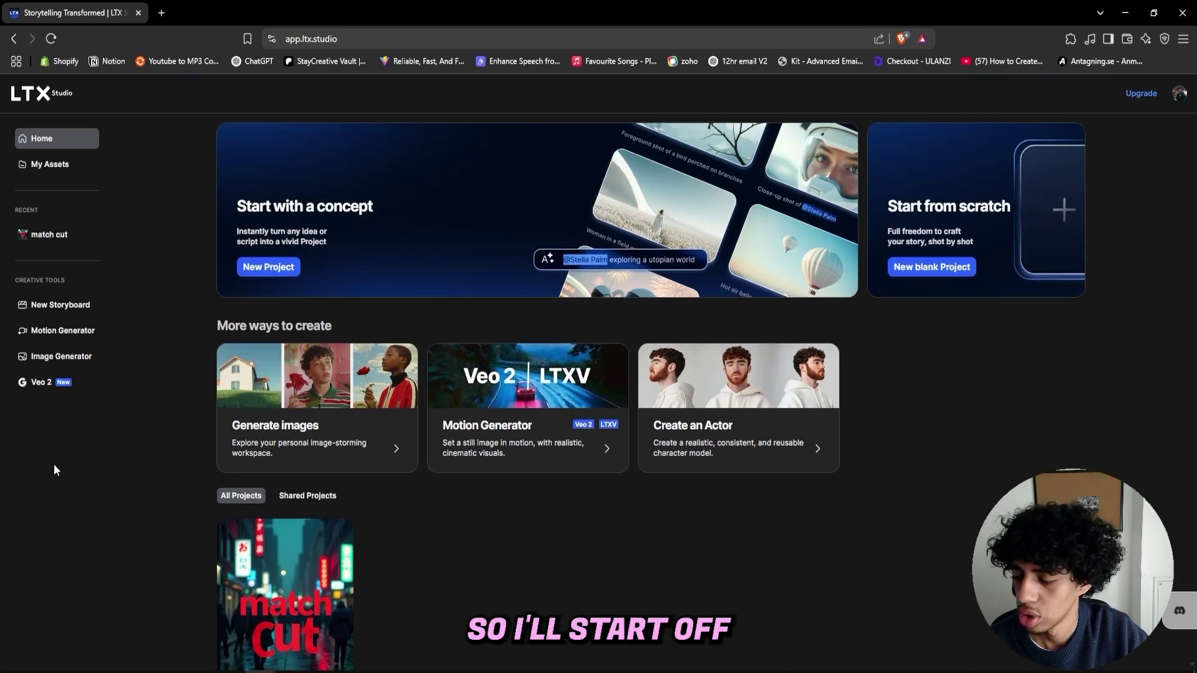
left_click(942, 272)
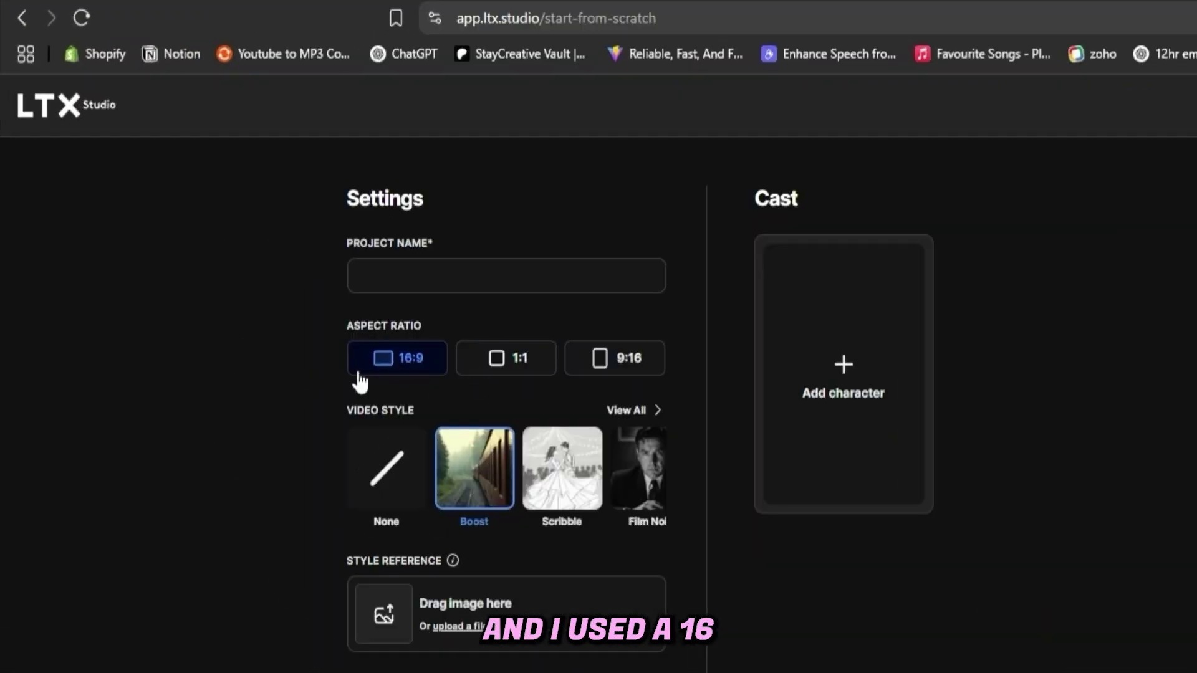
left_click(399, 281)
type("match cut 2")
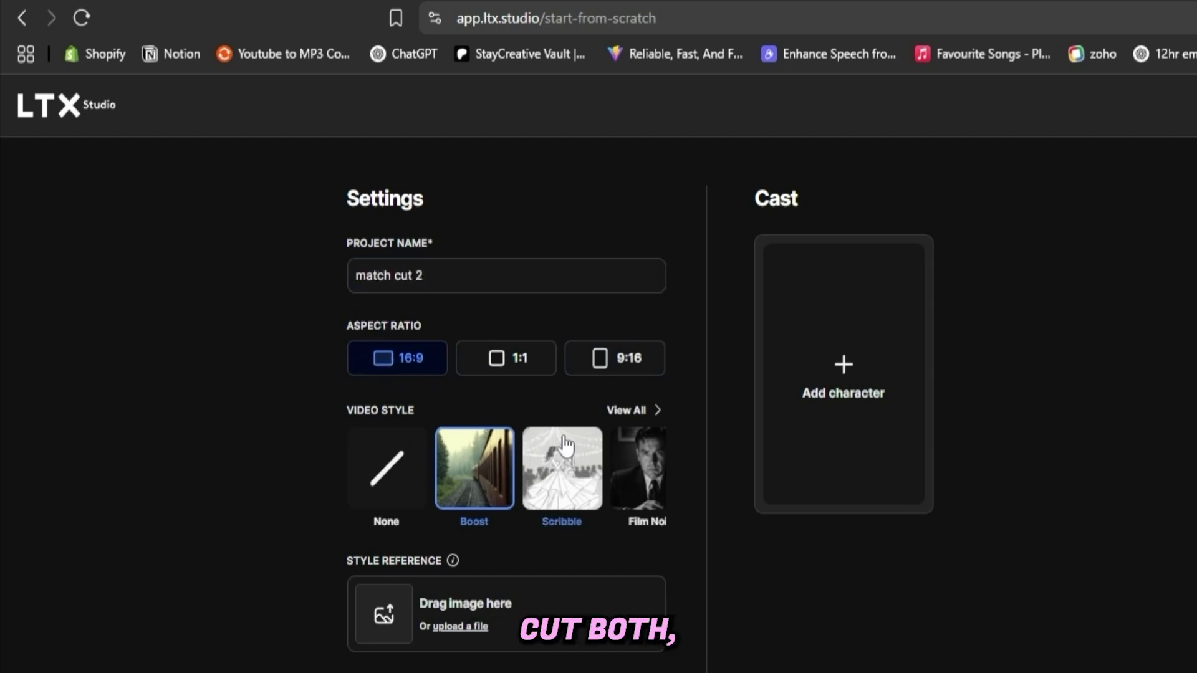
key("Return")
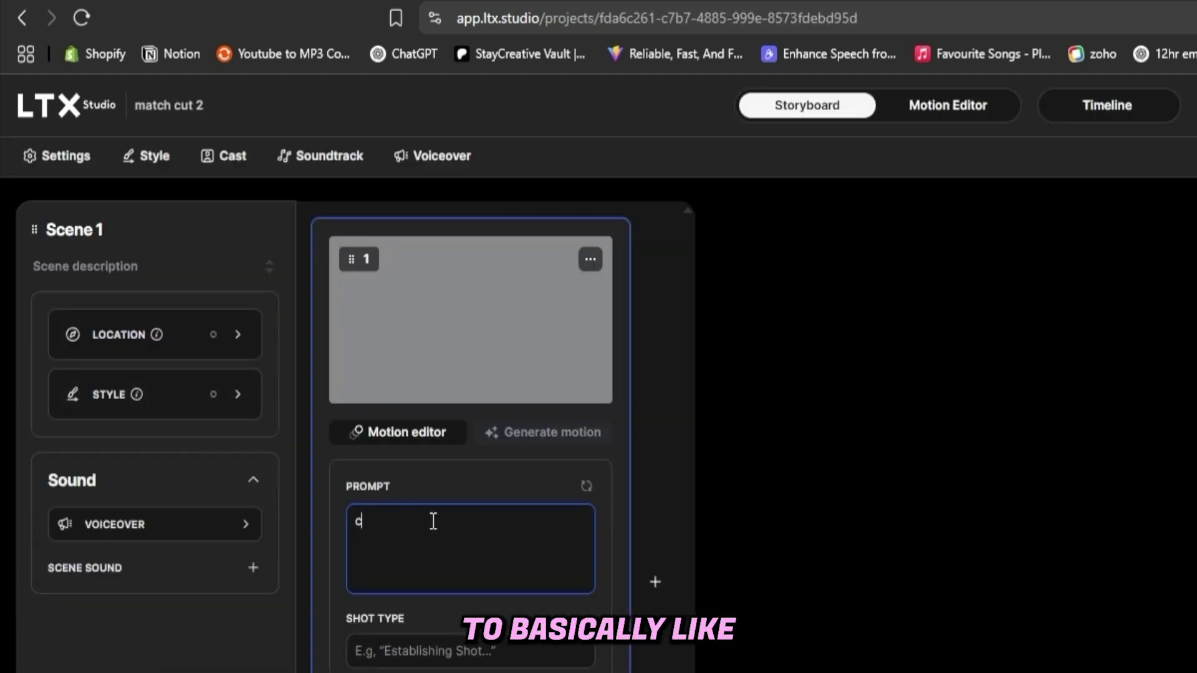
Generate the first shot from the prompt "create a dollarbill flat laying on the ground" and set its shot type to From above
type("reate a dollar bill laying on the ground")
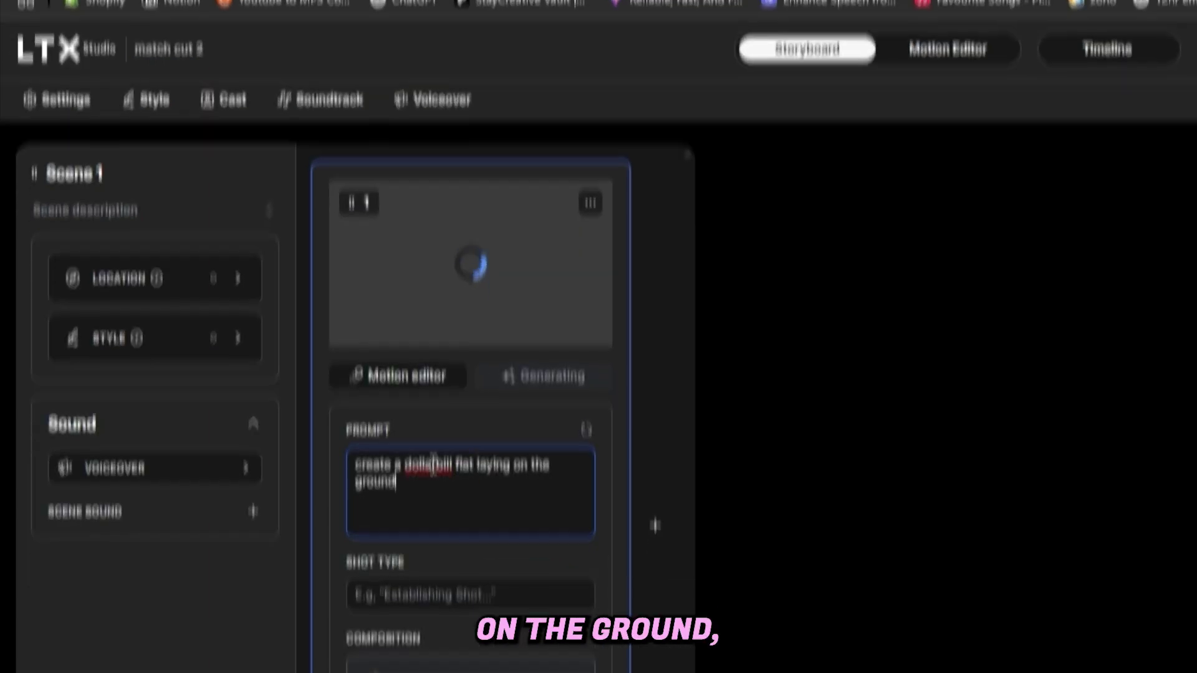
left_click(444, 655)
scroll(419, 672, "down", 3)
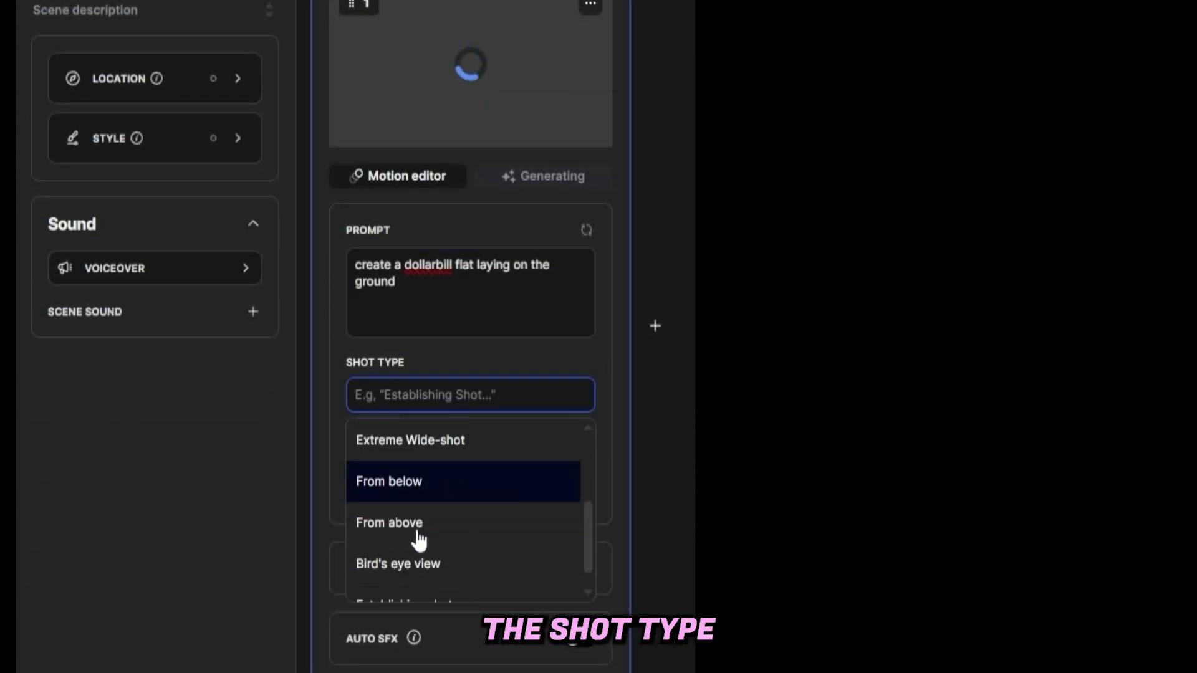
scroll(416, 532, "down", 1)
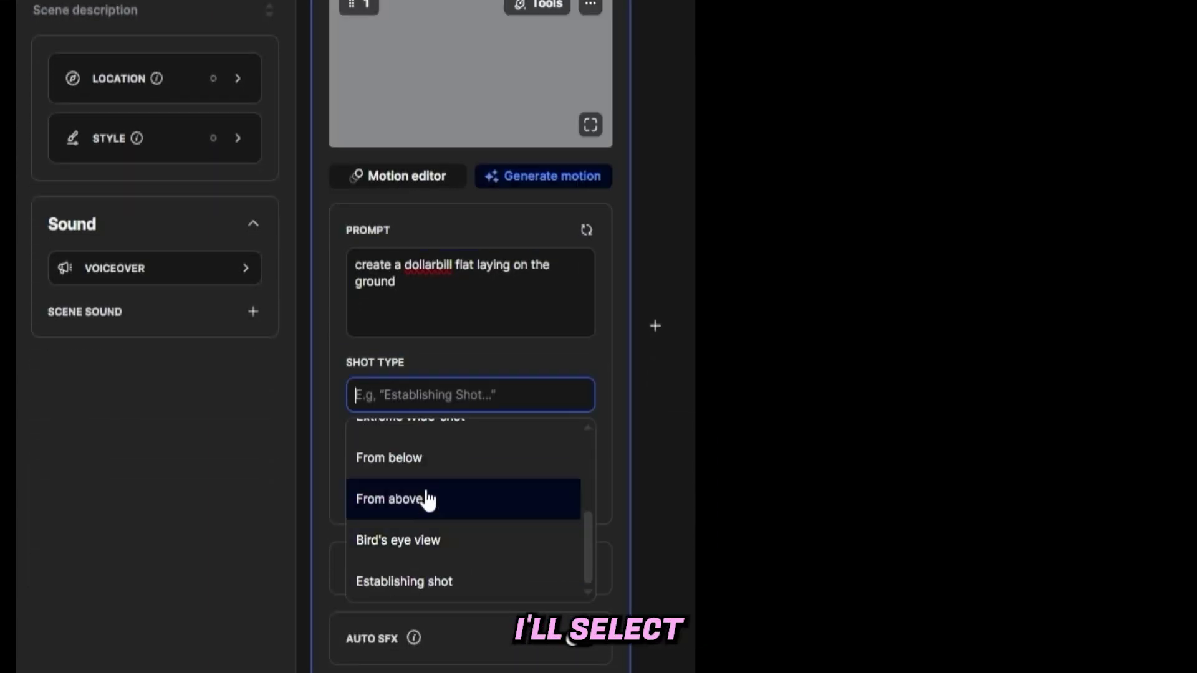
left_click(461, 499)
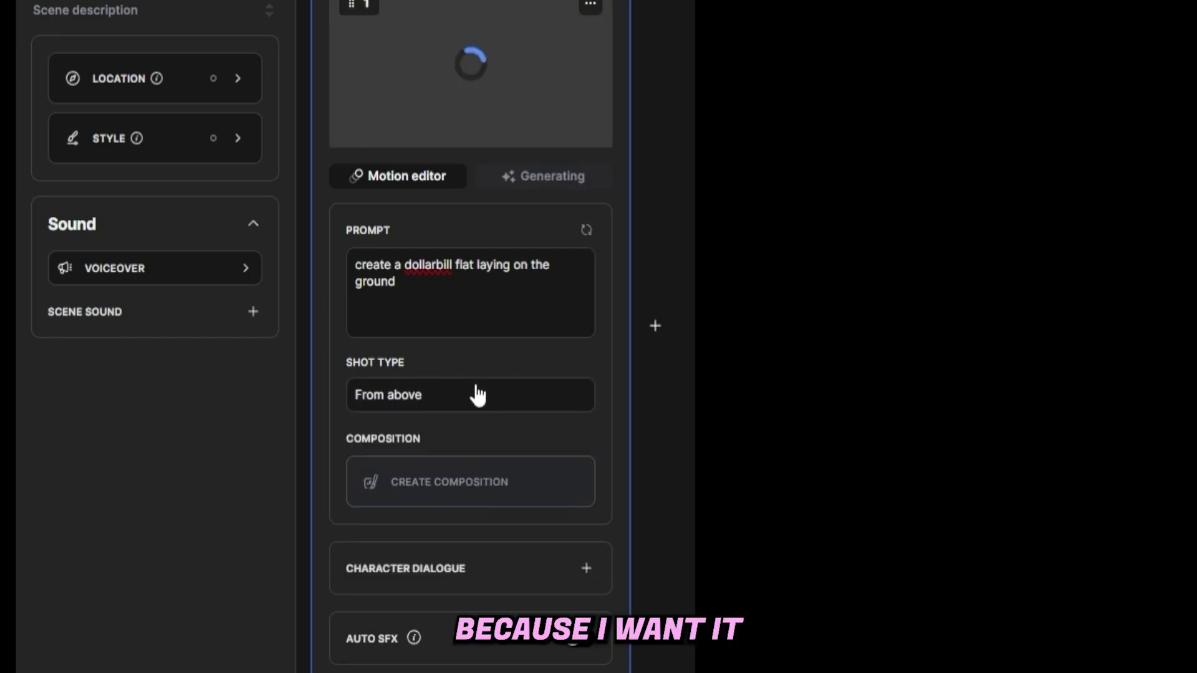
Extend the shot's prompt with "from 180 degrees above" and generate the image again
left_click(453, 289)
type("from 170")
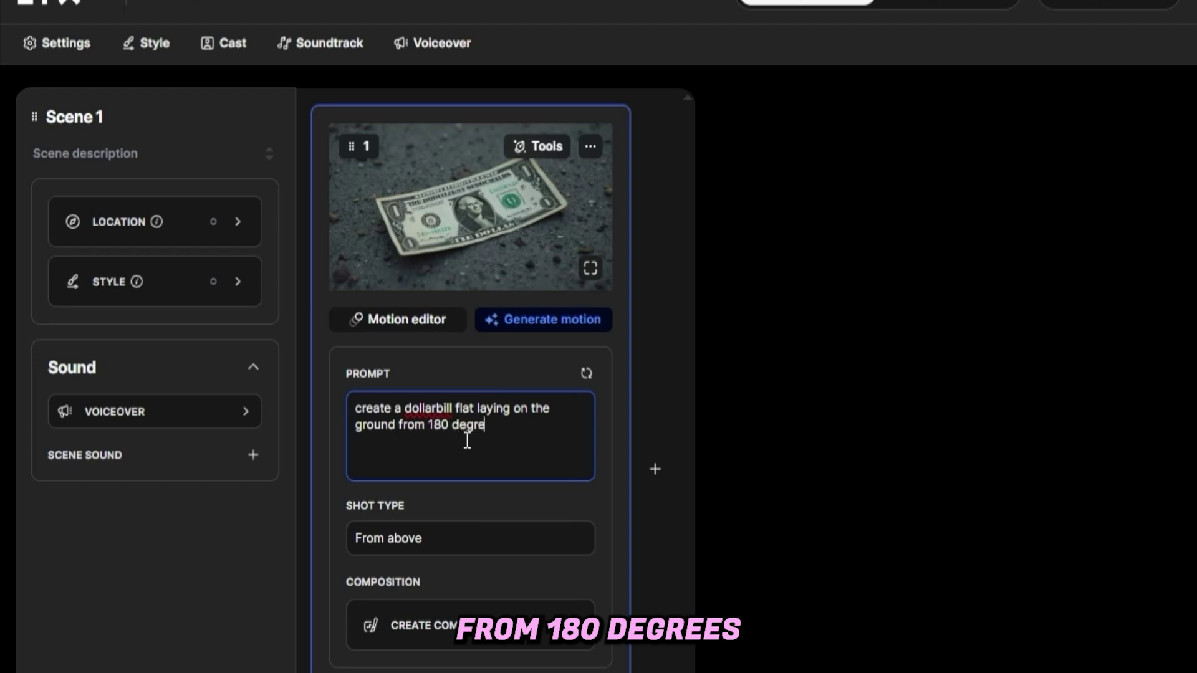
type("above")
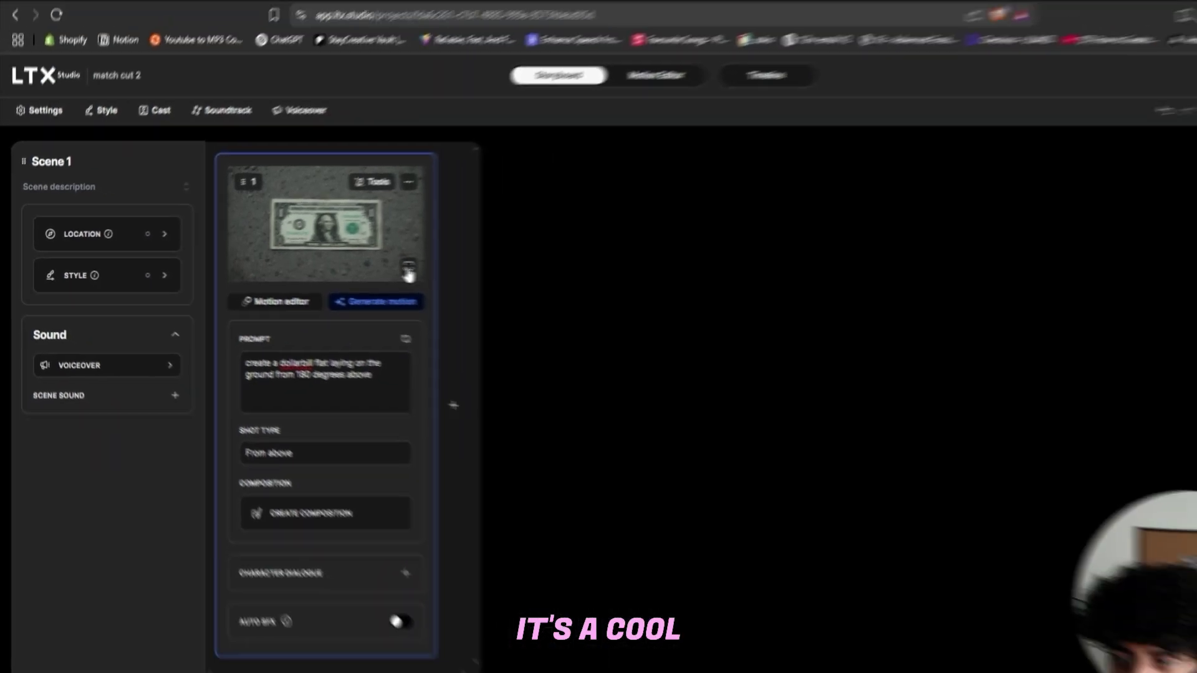
Inspect the generated bill image at full size and download it to the Downloads folder as Shot 1.jpeg
left_click(590, 268)
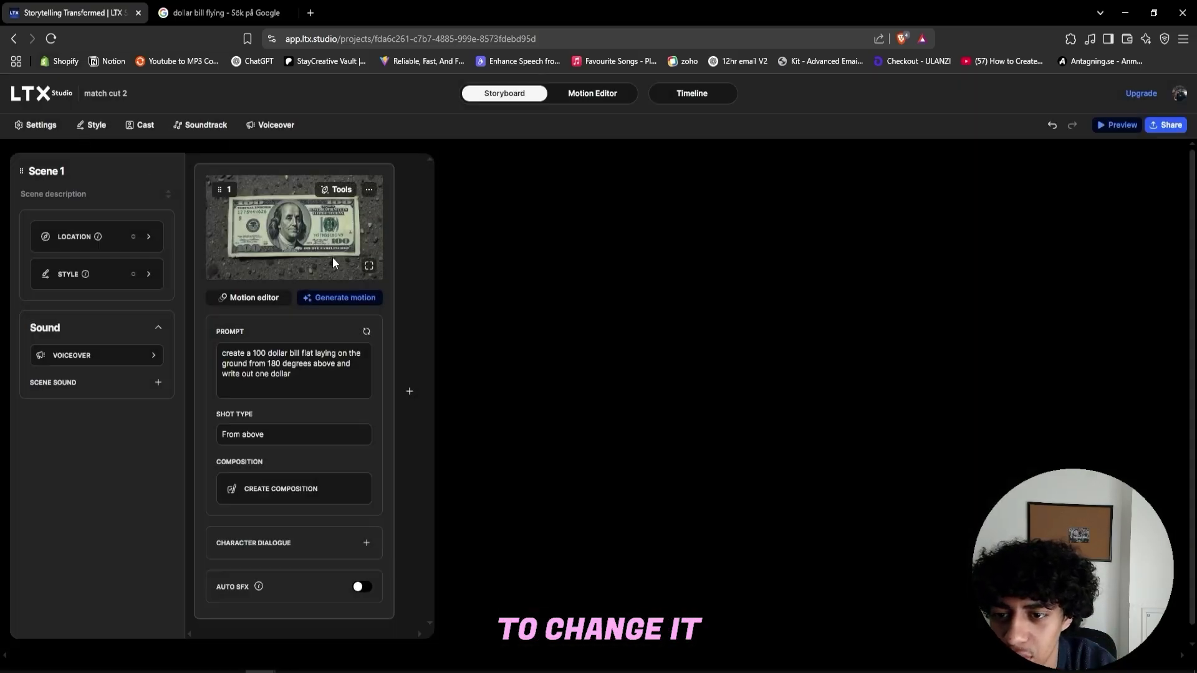
left_click(369, 268)
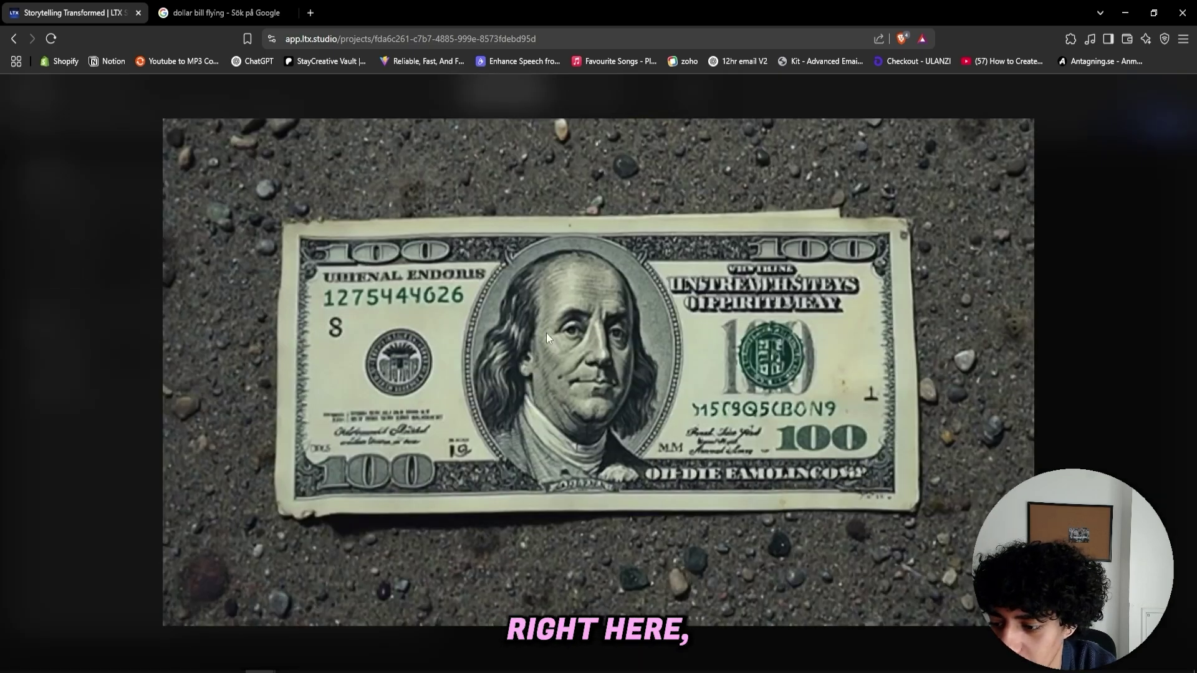
left_click(651, 179)
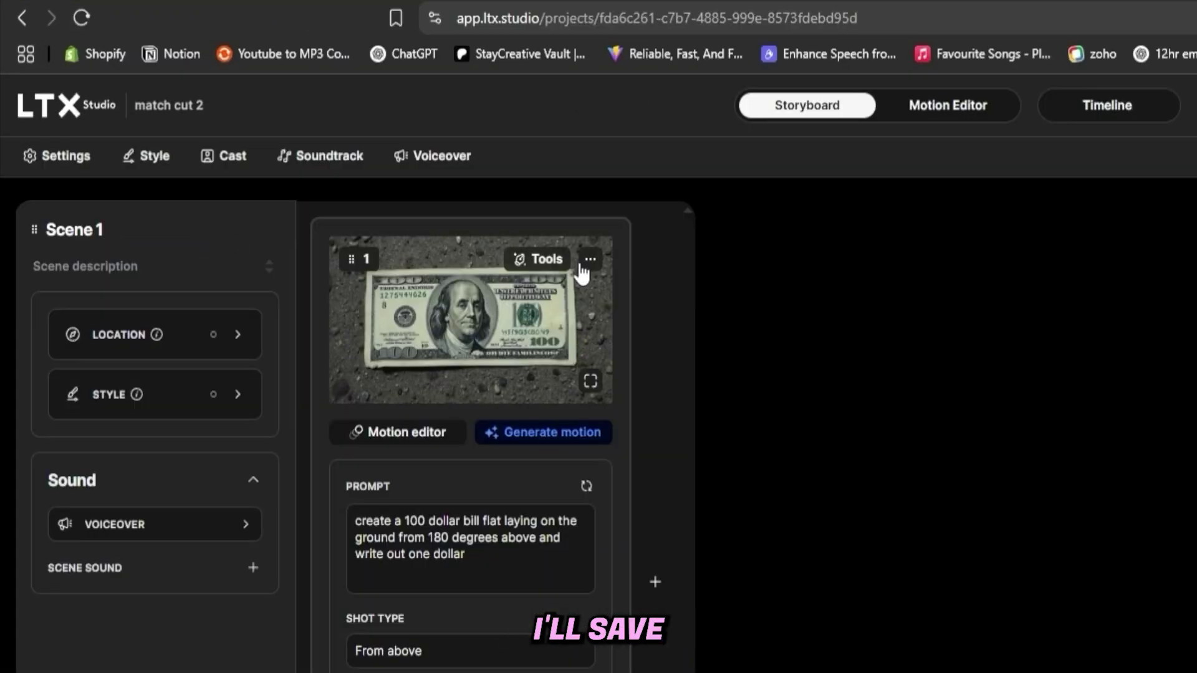
left_click(589, 260)
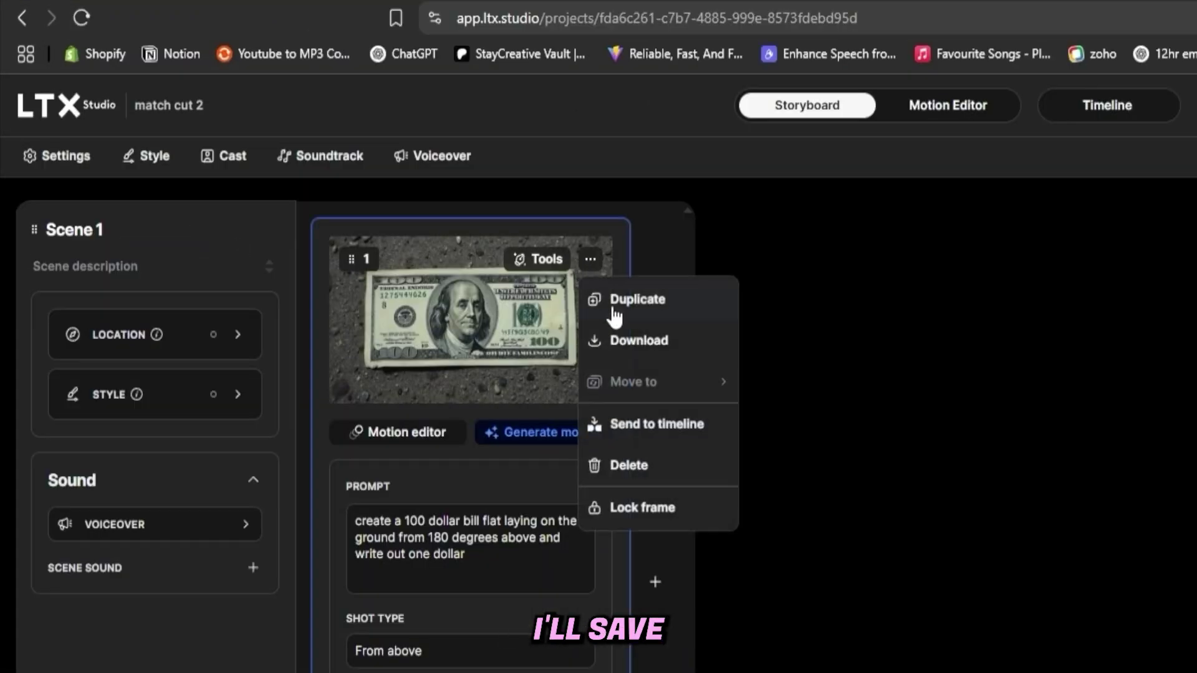
left_click(617, 342)
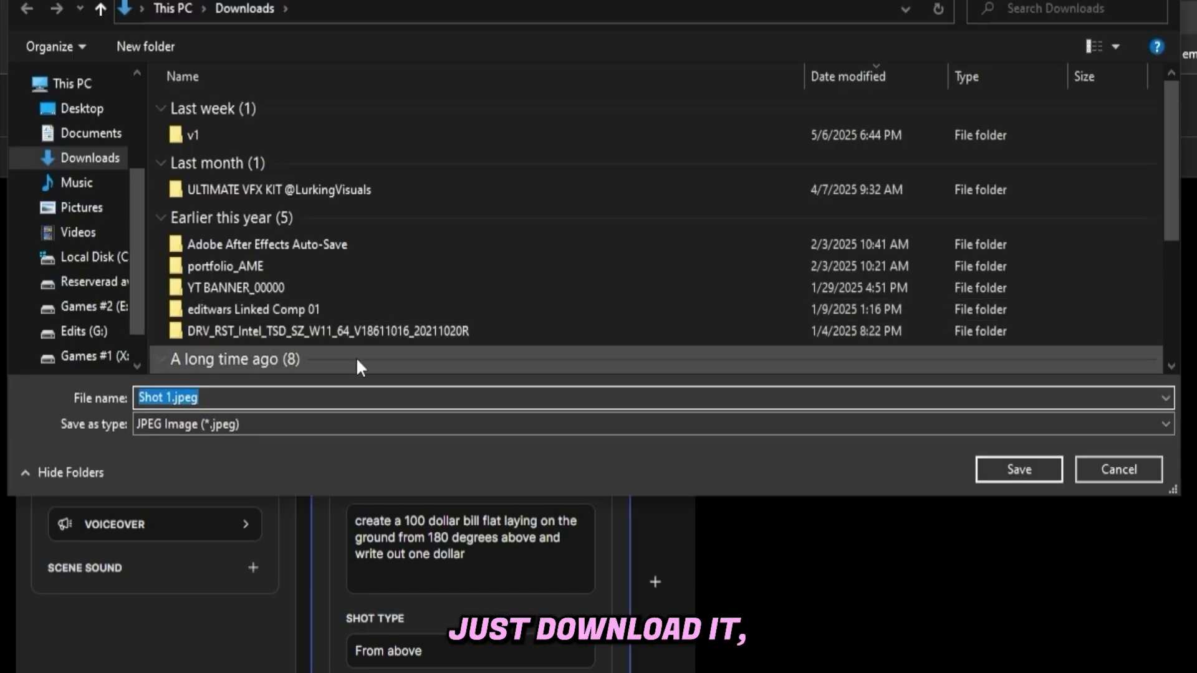
left_click(1016, 471)
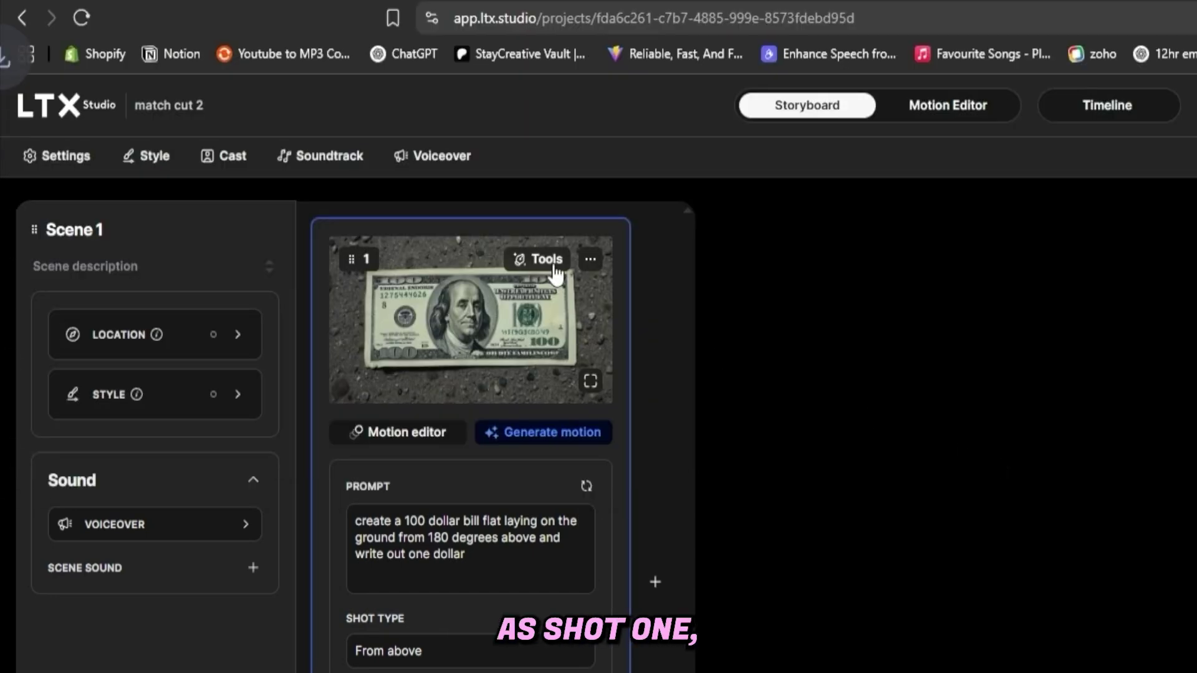
Regenerate the bill image and download a new version as Shot 1 (2).jpeg
left_click(587, 486)
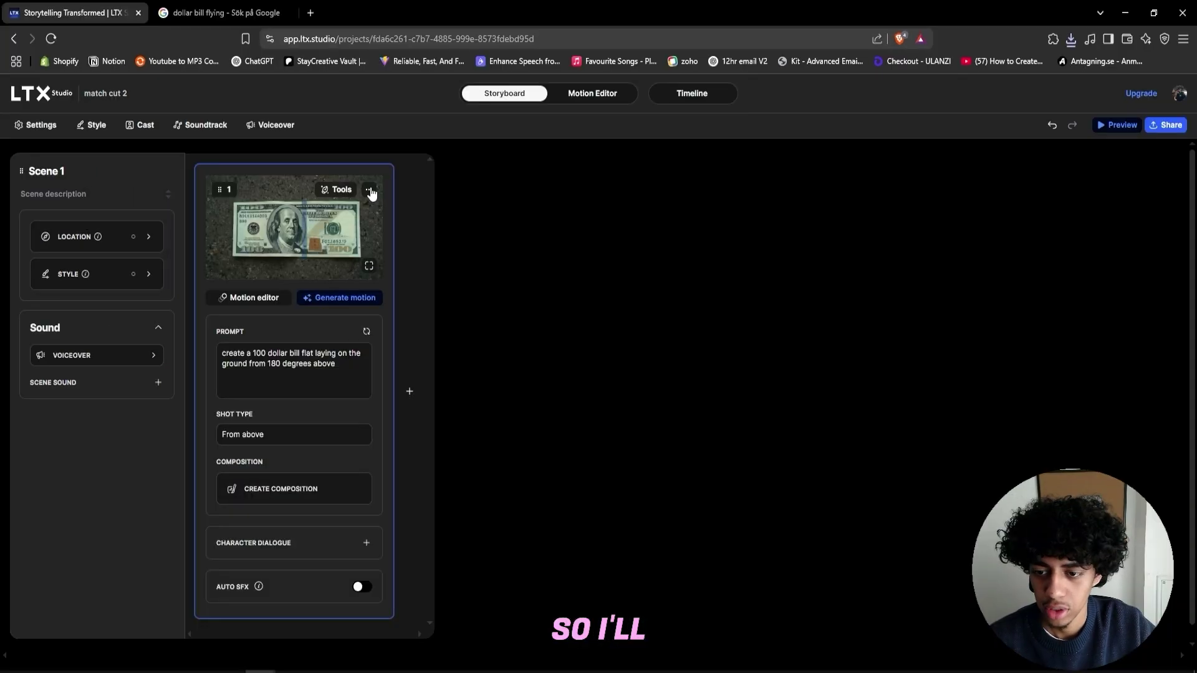
left_click(369, 190)
left_click(465, 237)
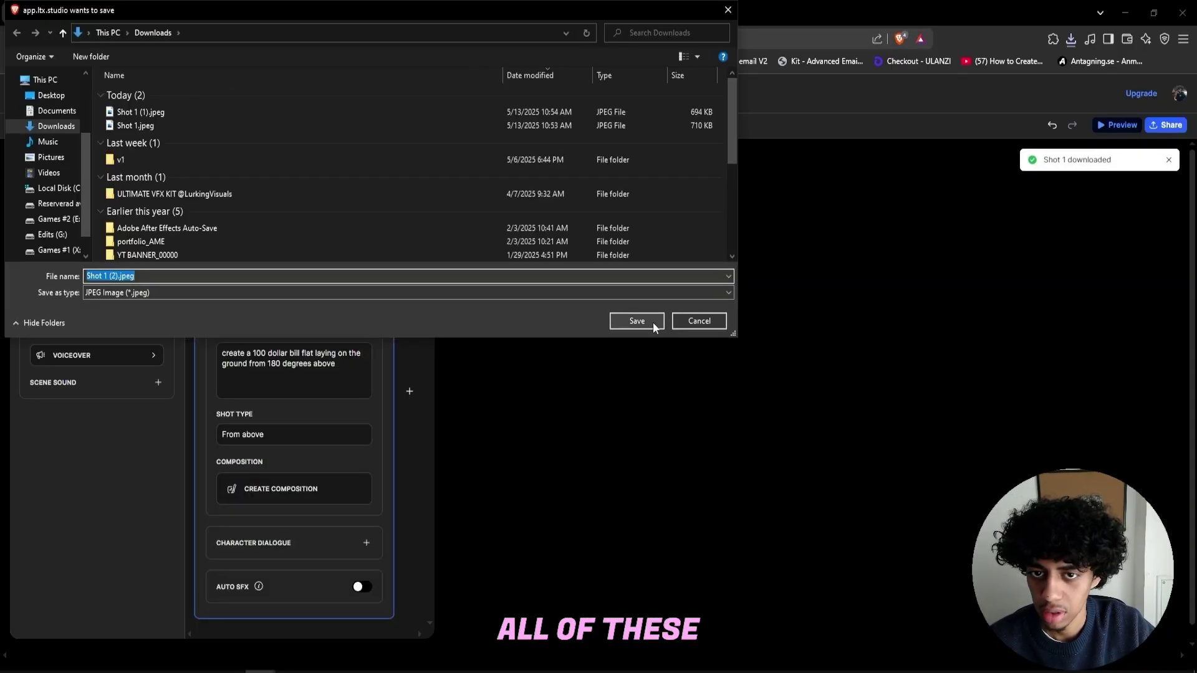
left_click(636, 321)
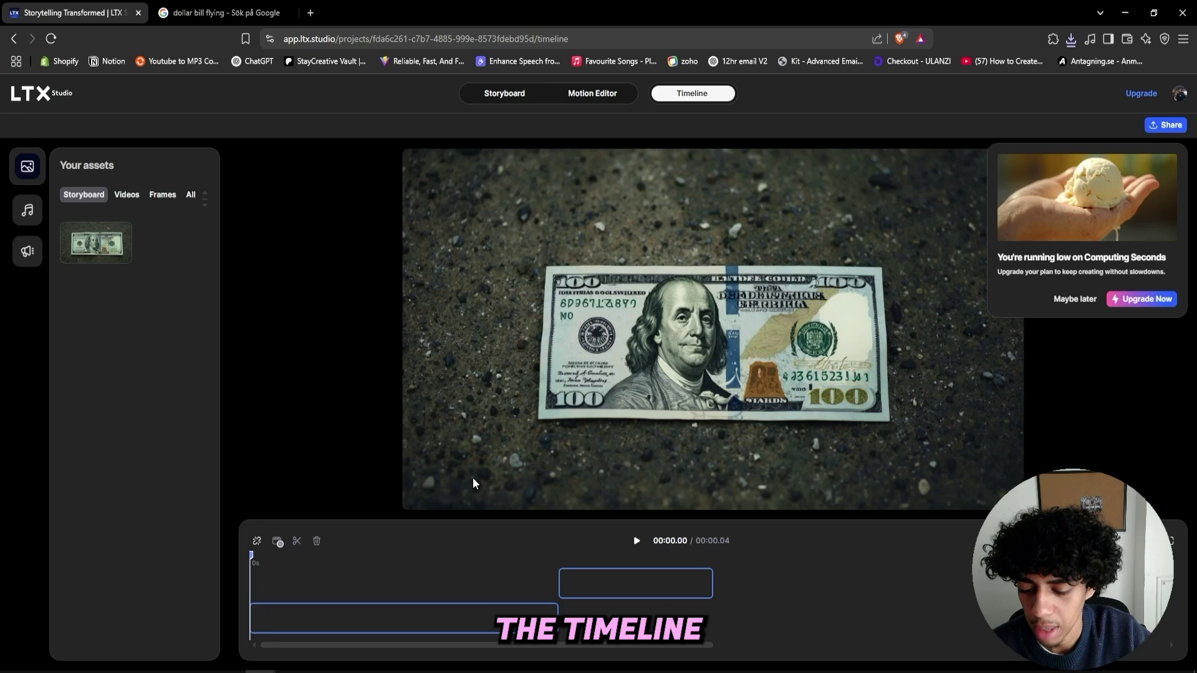
Shorten the first bill clip in the timeline to about half its length and retrim the second clip to start where it ends
left_click(353, 626)
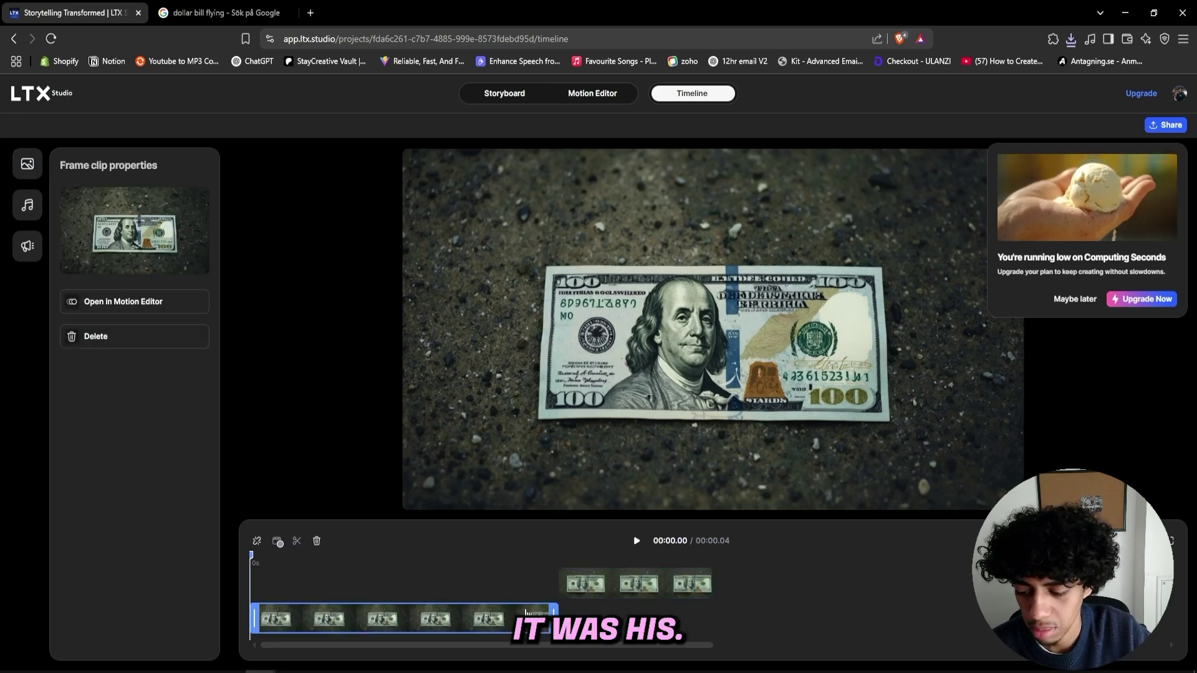
left_click_drag(532, 615, 351, 618)
left_click_drag(554, 618, 428, 618)
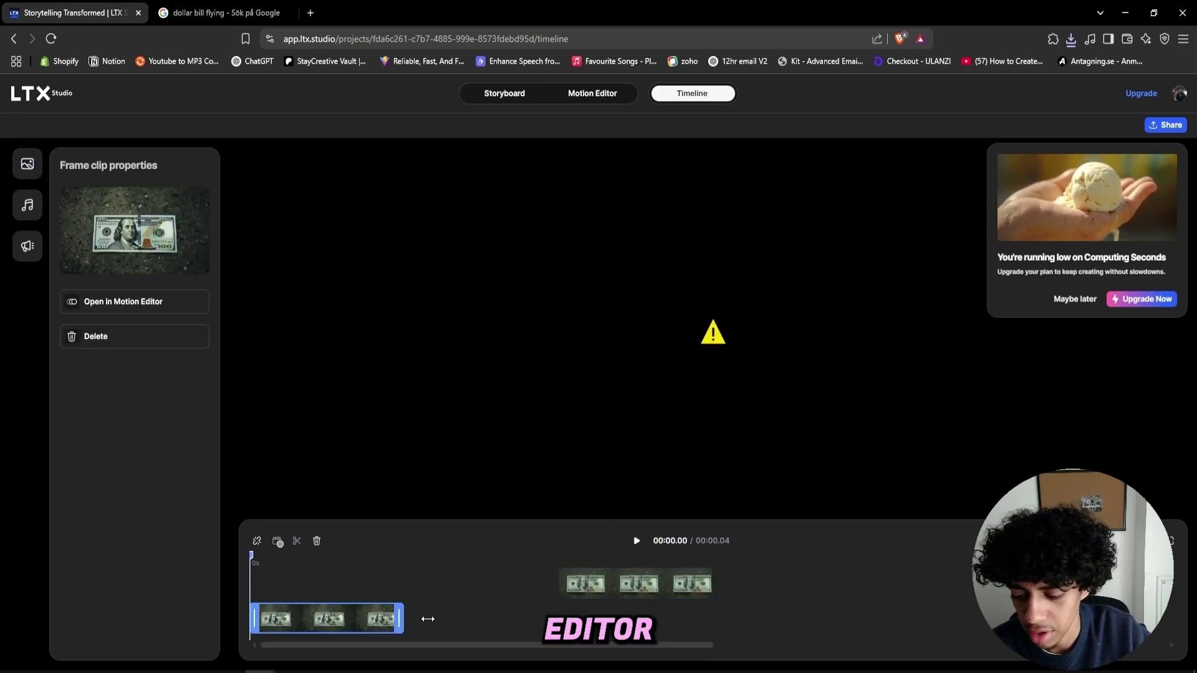
left_click_drag(567, 585, 399, 604)
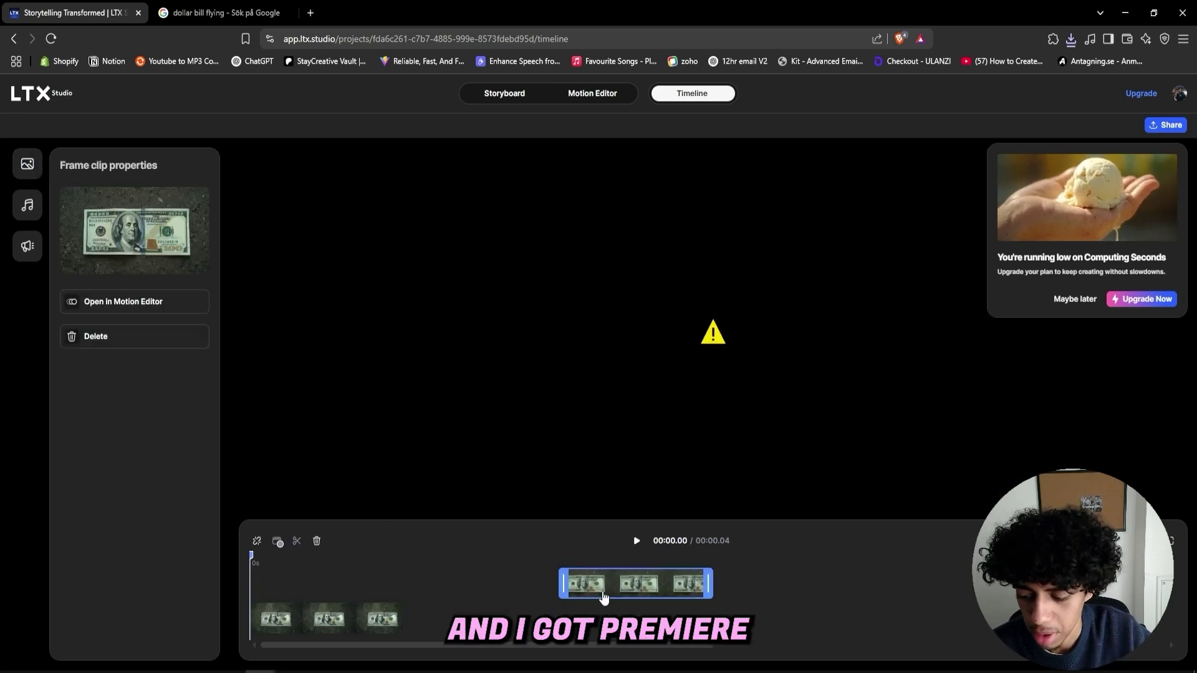
left_click_drag(565, 586, 408, 587)
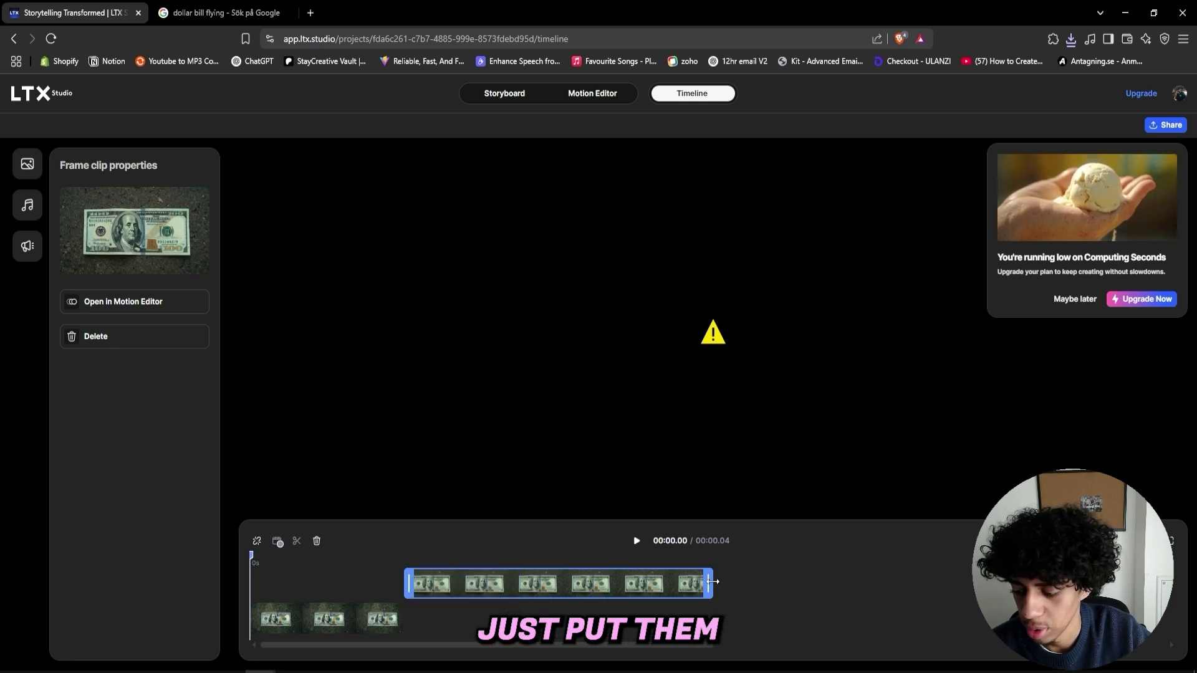
left_click_drag(712, 581, 570, 587)
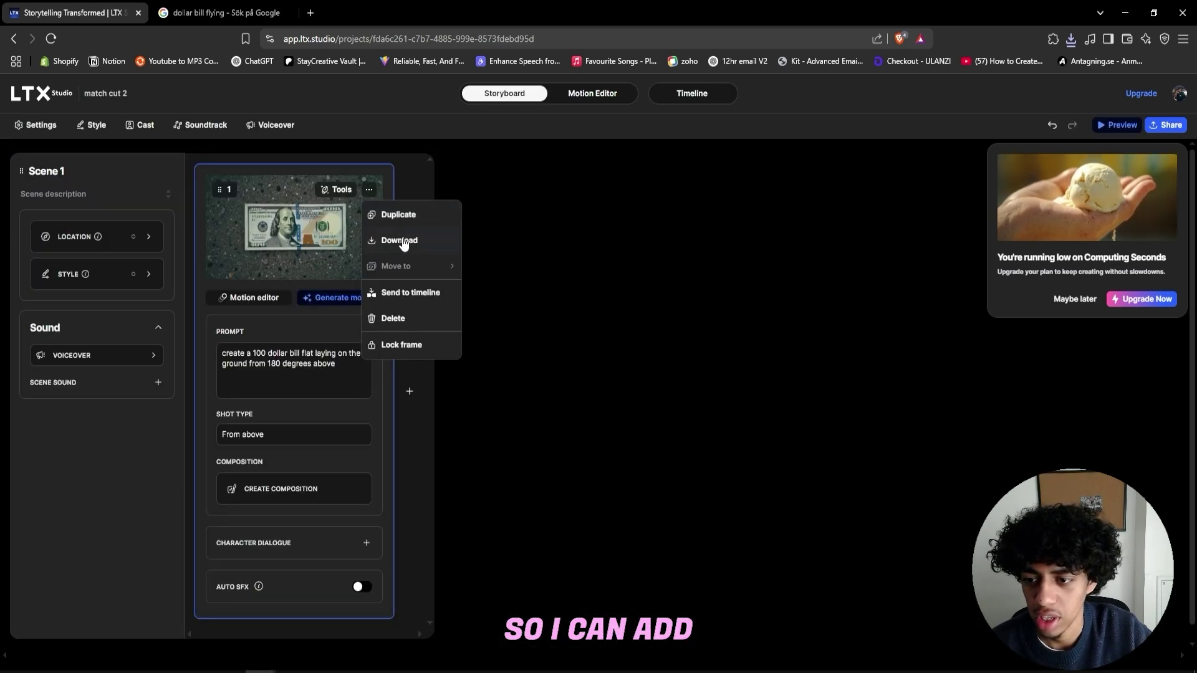
Download two more generated bill images as Shot 1 (3).jpeg and Shot 1 (4).jpeg, and regenerate the shot
left_click(400, 239)
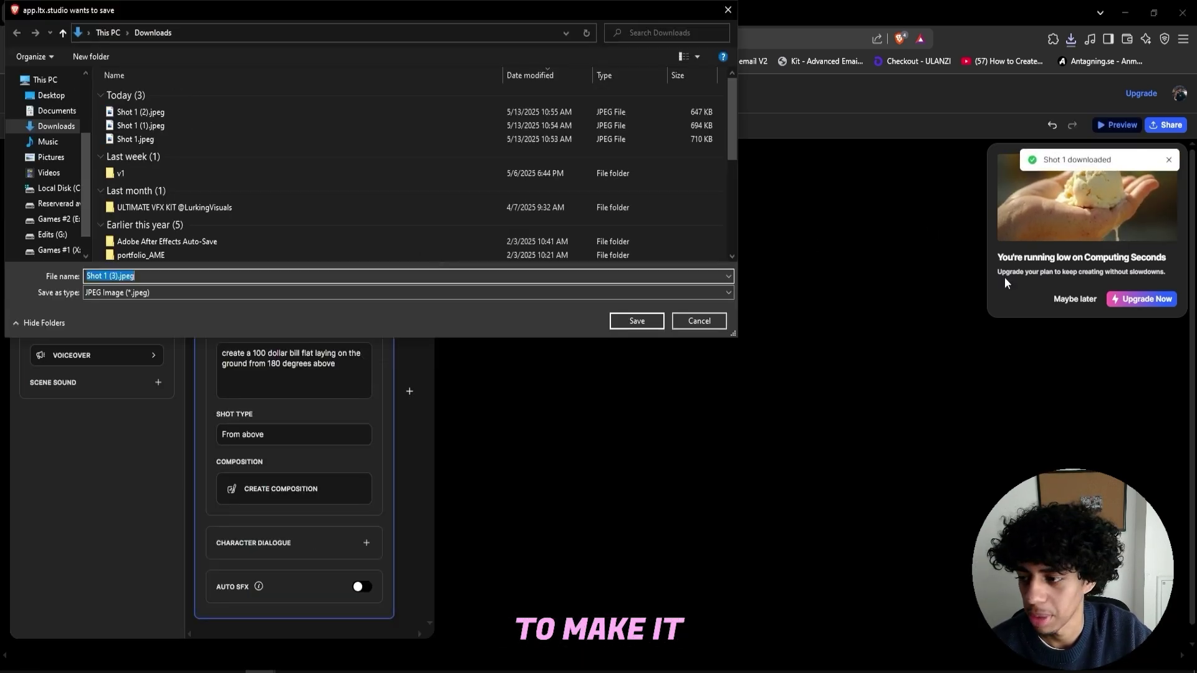
left_click(631, 319)
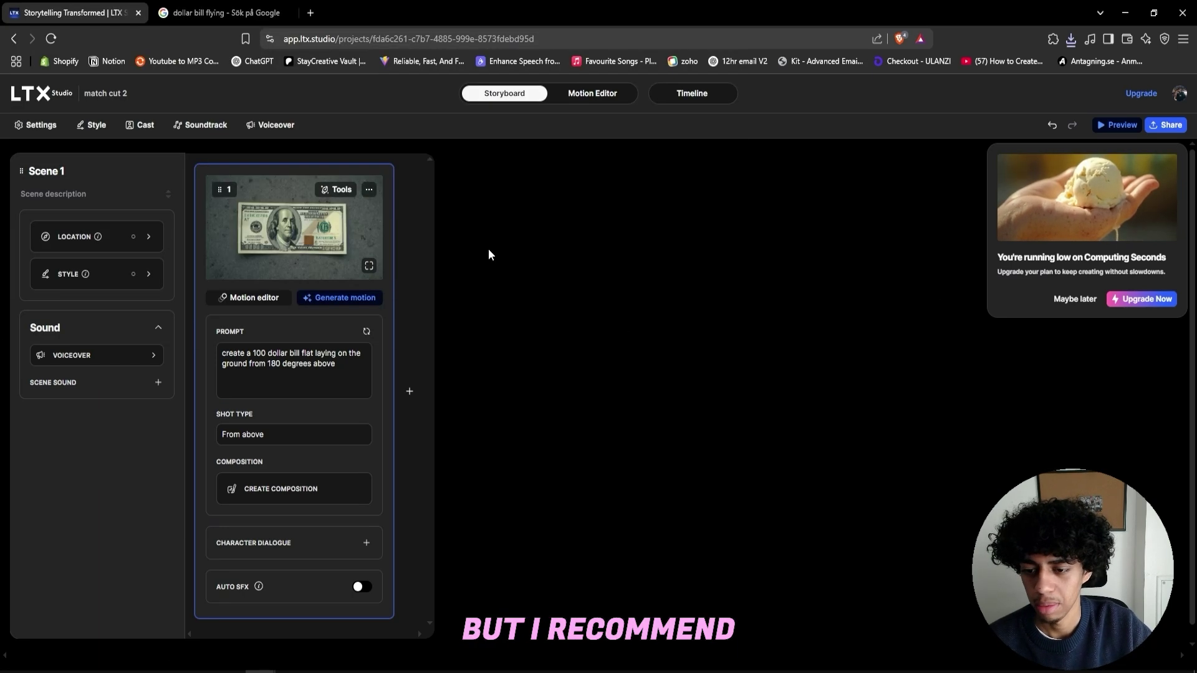
left_click(369, 190)
left_click(390, 246)
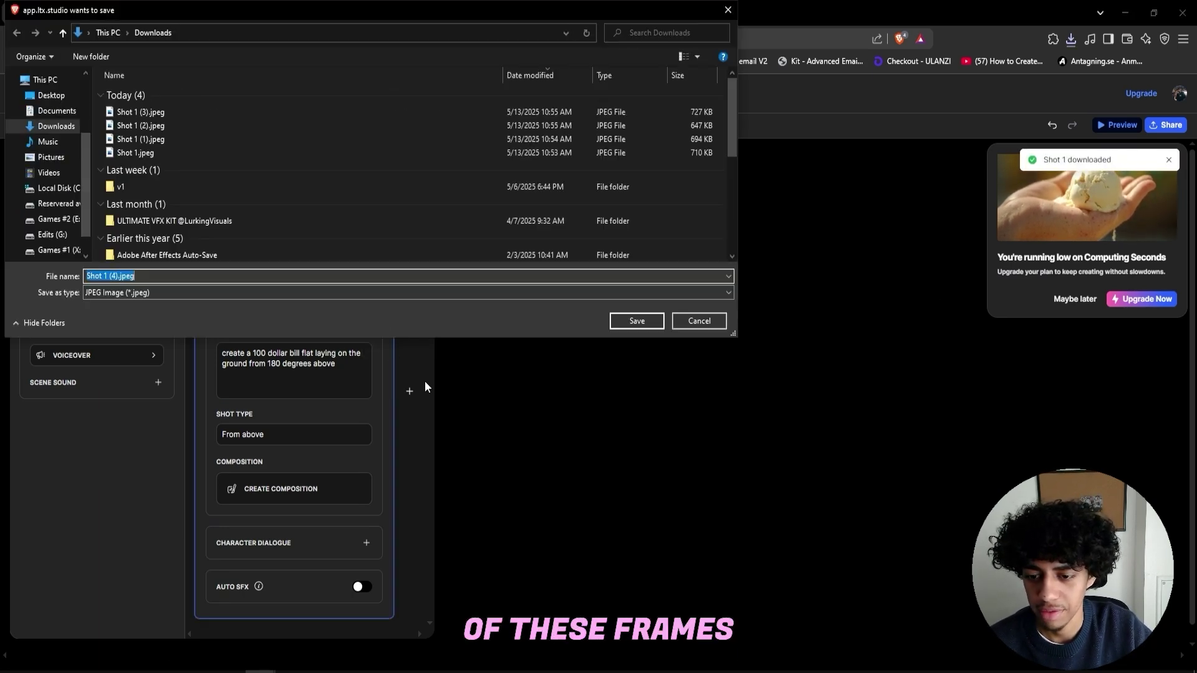
left_click(636, 323)
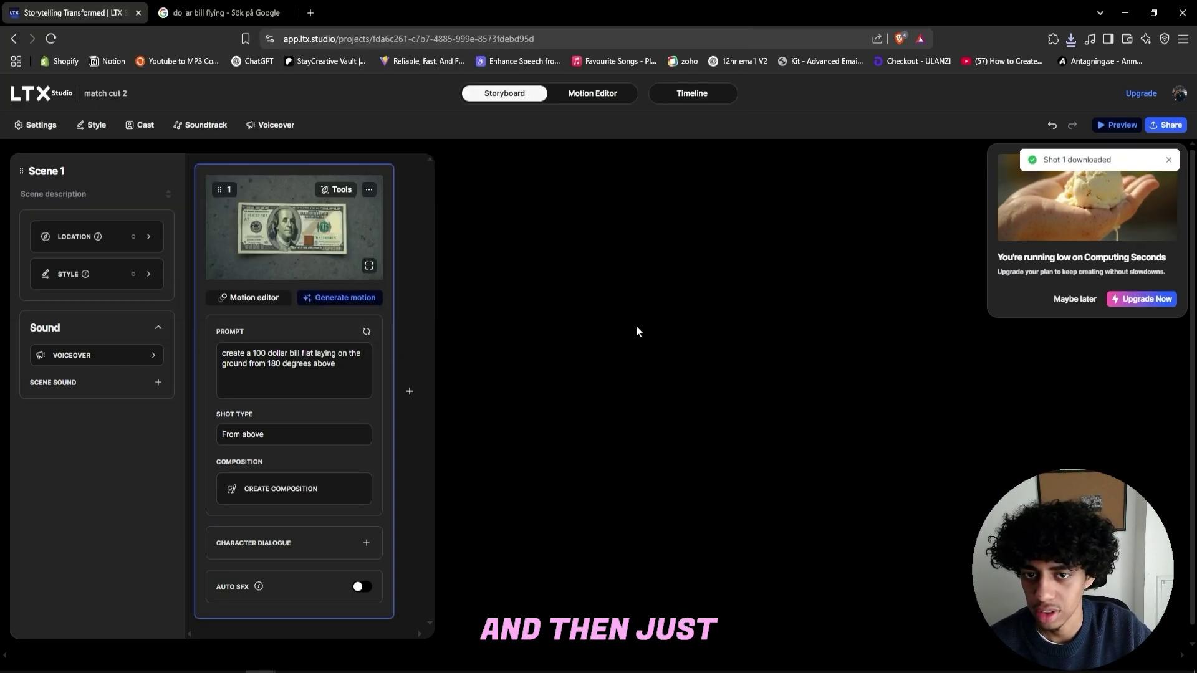
left_click(367, 332)
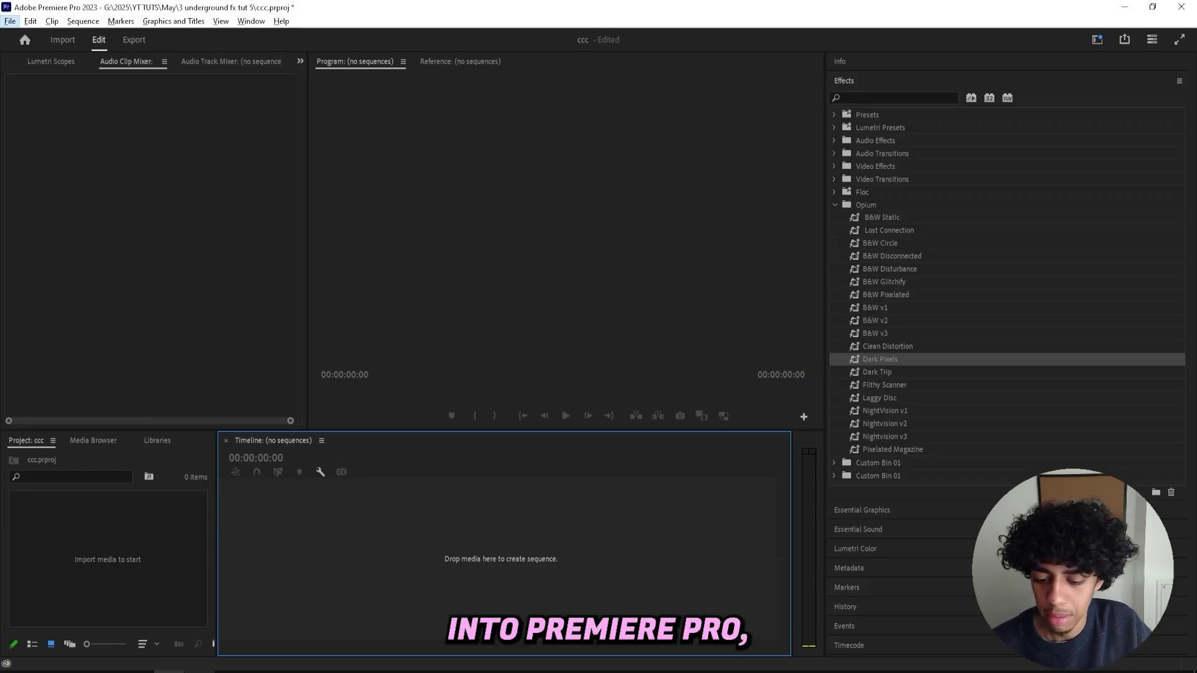
Import all eleven Shot 1 JPEG images from the Downloads folder into the Premiere Pro project
key("super+e")
left_click_drag(817, 309, 401, 475)
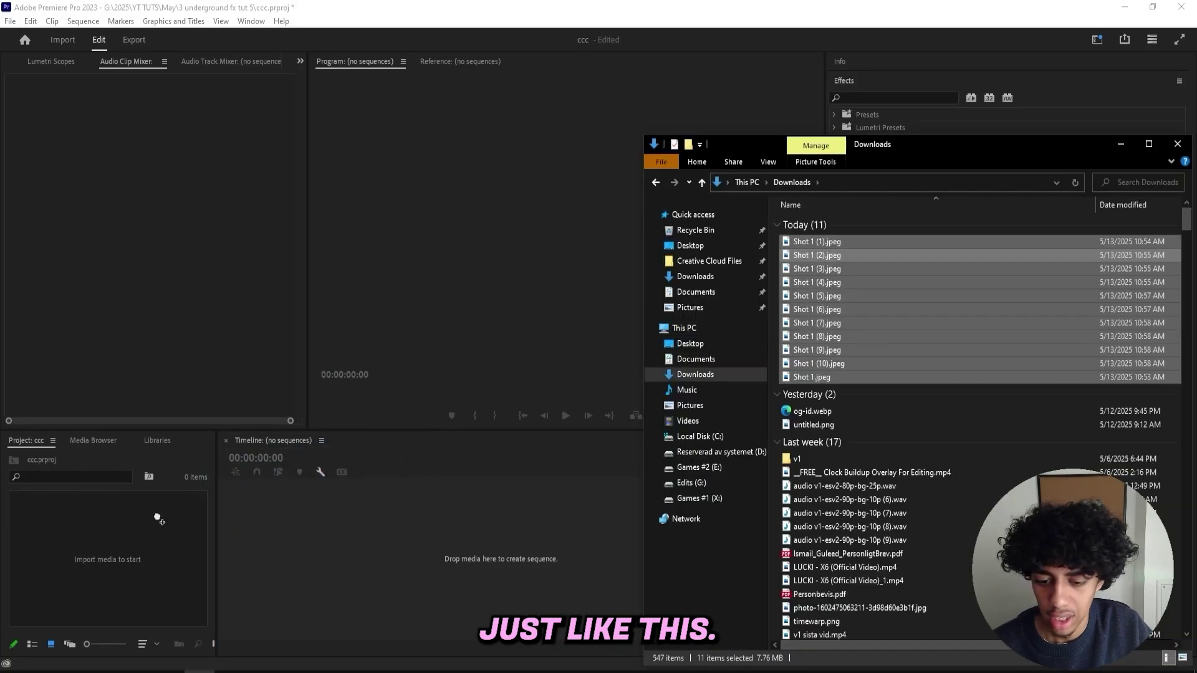
left_click_drag(159, 519, 159, 521)
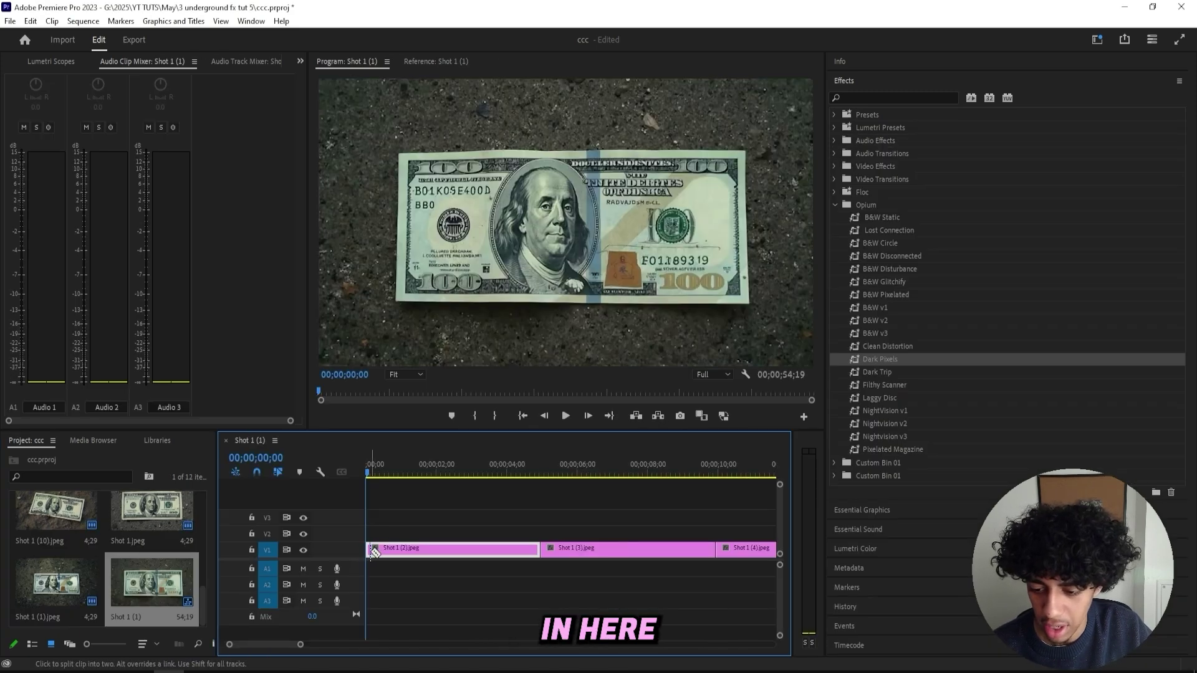
Cut the first bill clip on V1 down to two frames, delete its remainder and close the gap behind it
left_click(370, 550)
key("v")
left_click(387, 554)
key("Delete")
left_click_drag(371, 476, 365, 477)
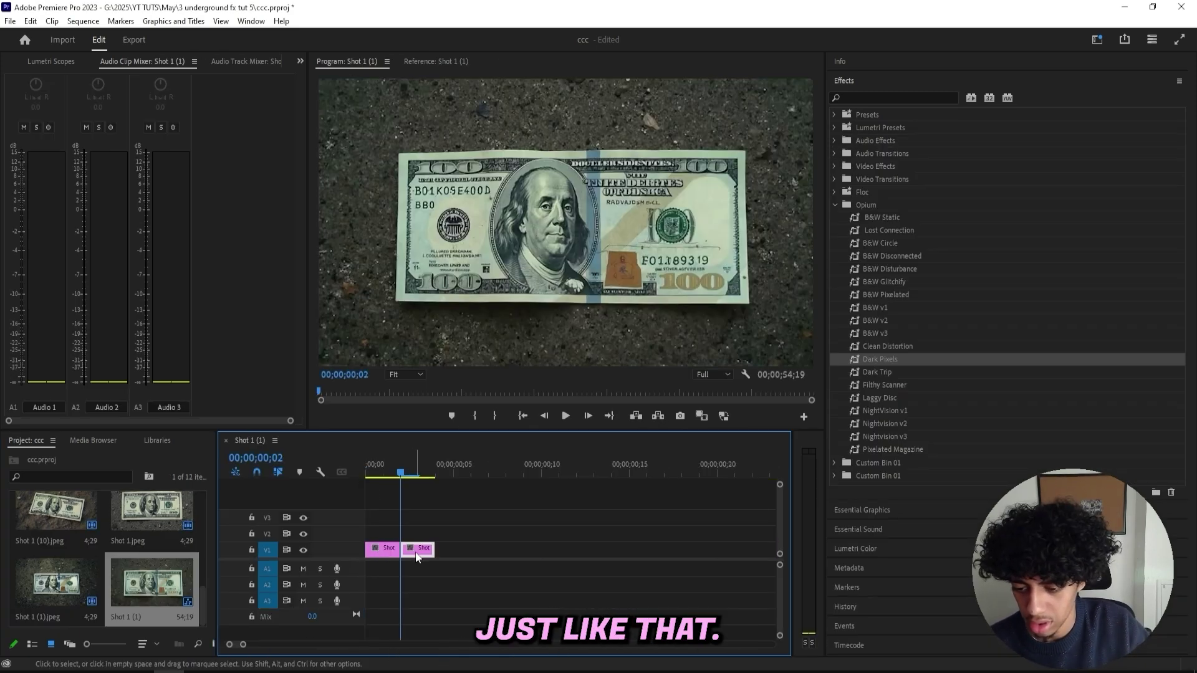
left_click(420, 551)
key("Delete")
left_click(421, 552)
key("Delete")
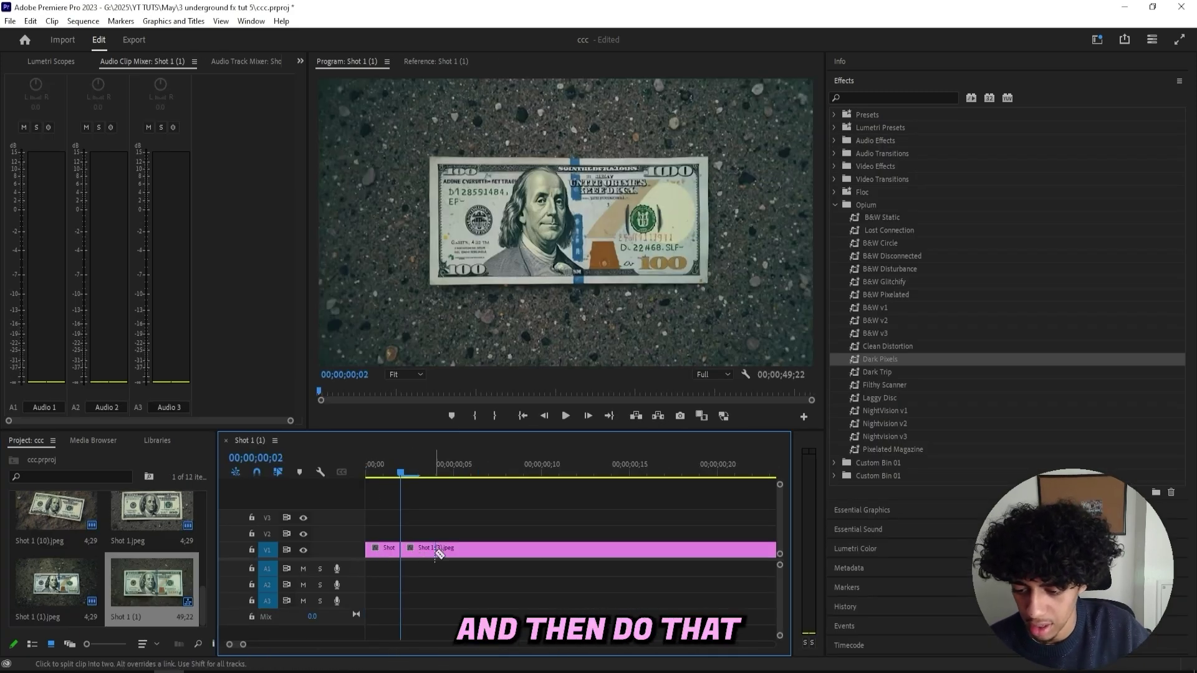
Cut the following bill clips to two frames each, remove the leftovers and gaps, and play back the sequence
key("v")
left_click(484, 552)
key("Delete")
left_click(470, 549)
key("Delete")
key("c")
left_click(471, 550)
key("v")
left_click(502, 550)
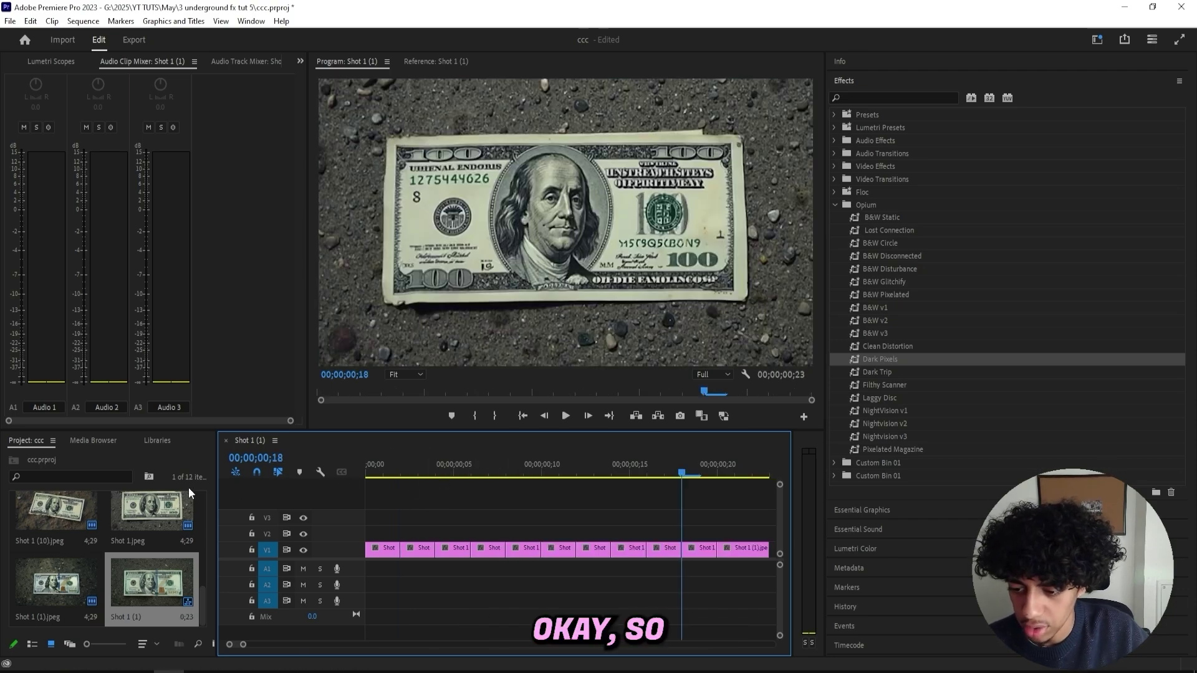
key("space")
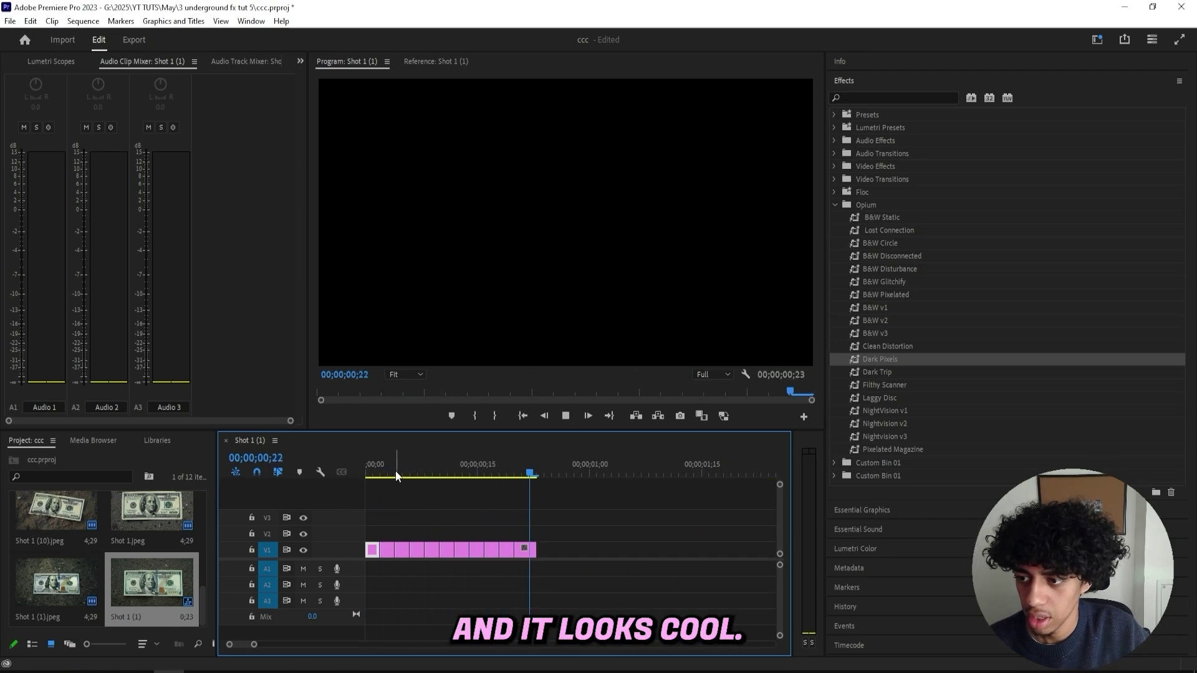
Lift the clip whose bill portrait is covered by a red object off V1 onto V2 and close the gap it leaves
key("space")
left_click_drag(457, 469, 421, 462)
key("equal")
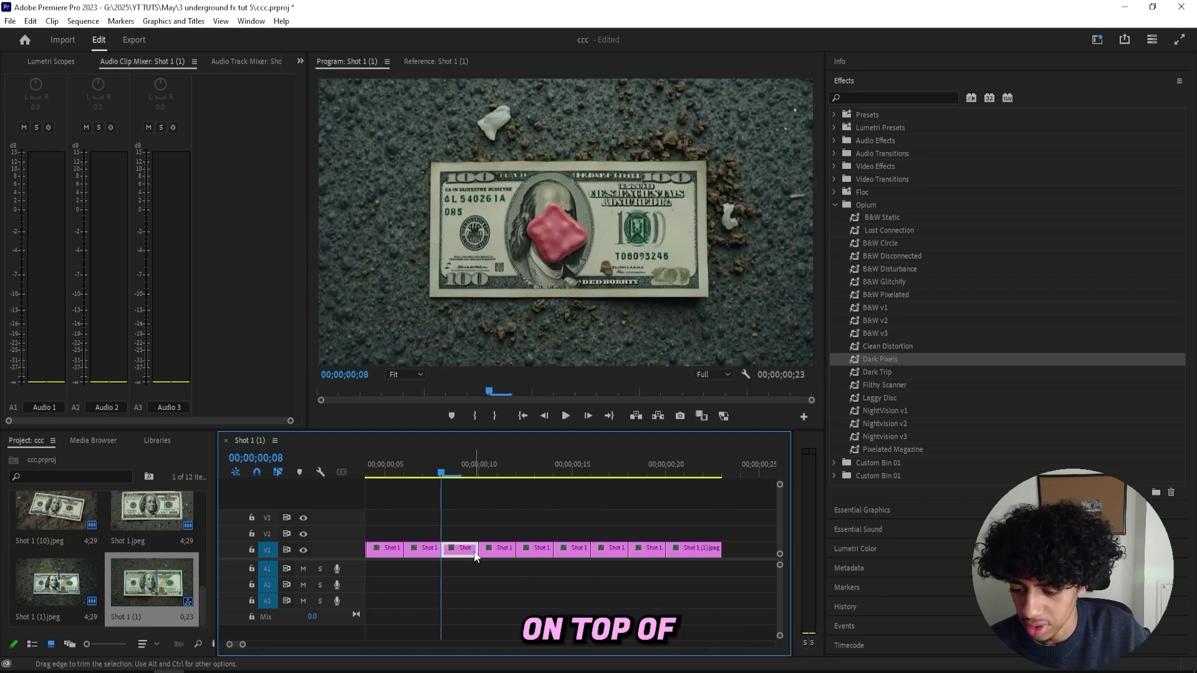
left_click_drag(464, 549, 736, 541)
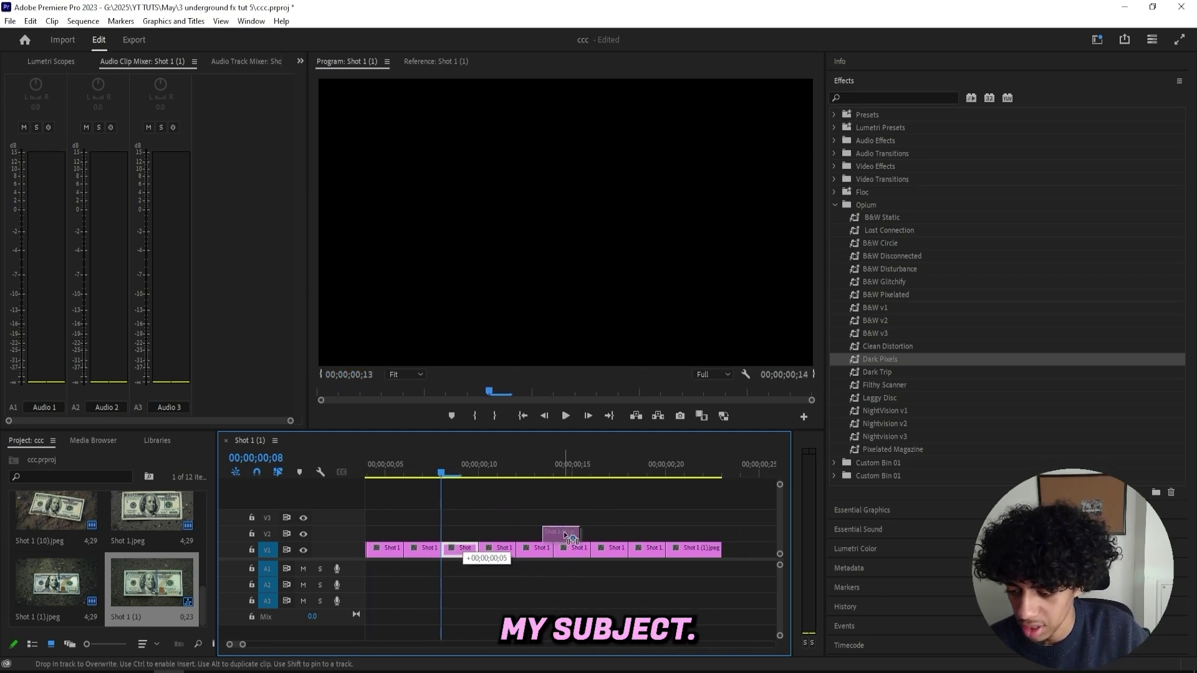
left_click_drag(566, 535, 558, 533)
left_click(466, 548)
key("Delete")
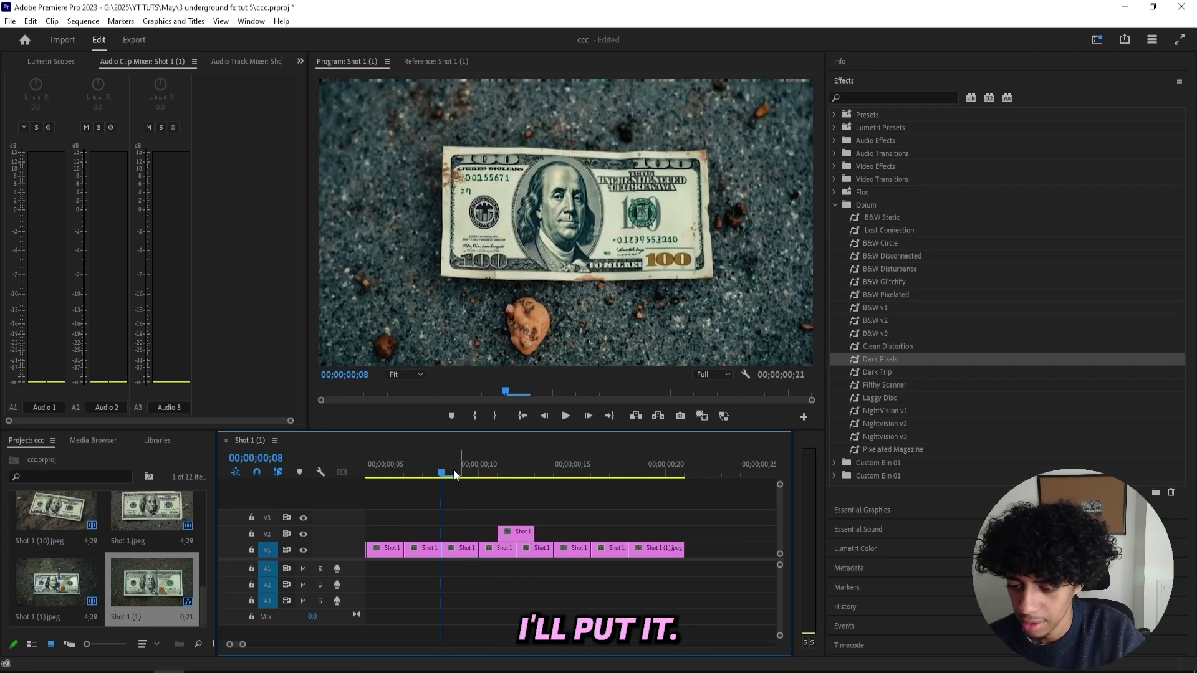
Place the lifted clip at the end of the V1 sequence and play the reordered sequence from the start
left_click_drag(443, 472, 363, 473)
left_click_drag(598, 534, 611, 554)
key("space")
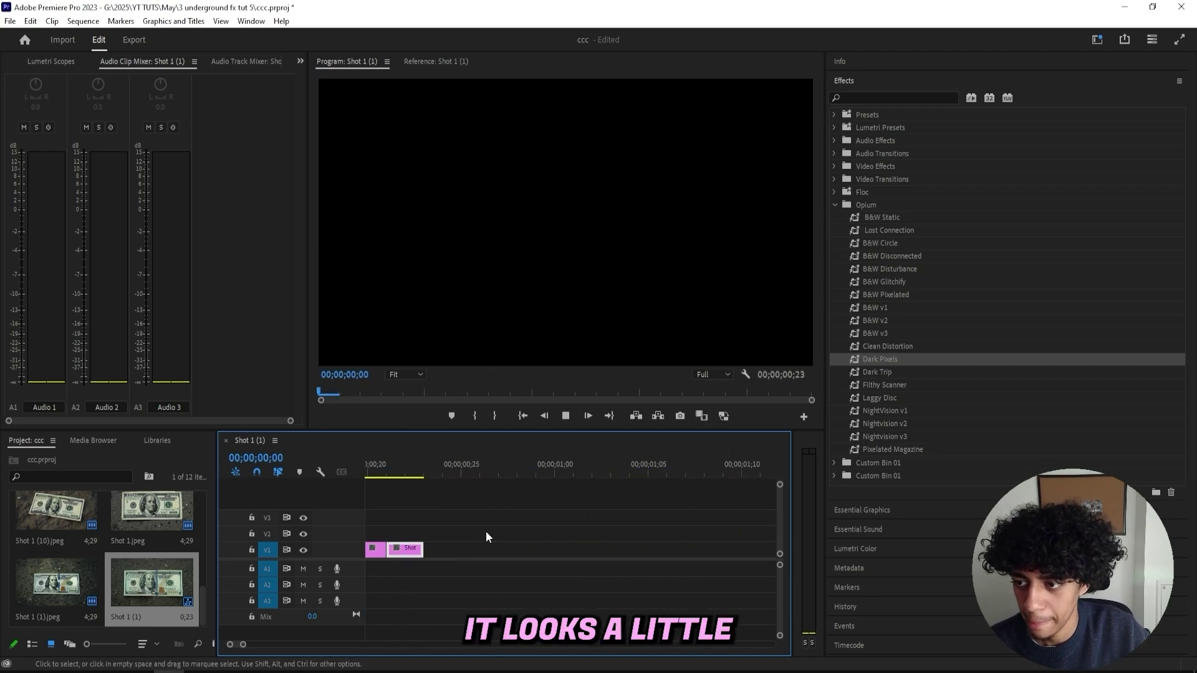
scroll(474, 511, "down", 3)
left_click_drag(453, 472, 374, 472)
Copy all the bill clips on V1 and paste them repeatedly behind each other until the sequence lasts 00;00;02;28
left_click_drag(542, 560, 368, 550)
left_click_drag(625, 545, 368, 551)
key("ctrl+c")
key("ctrl+v")
left_click_drag(492, 472, 323, 473)
scroll(558, 512, "down", 3)
Play back the extended bill sequence from the start to check the pace of the cuts
key("space")
left_click(412, 473)
key("space")
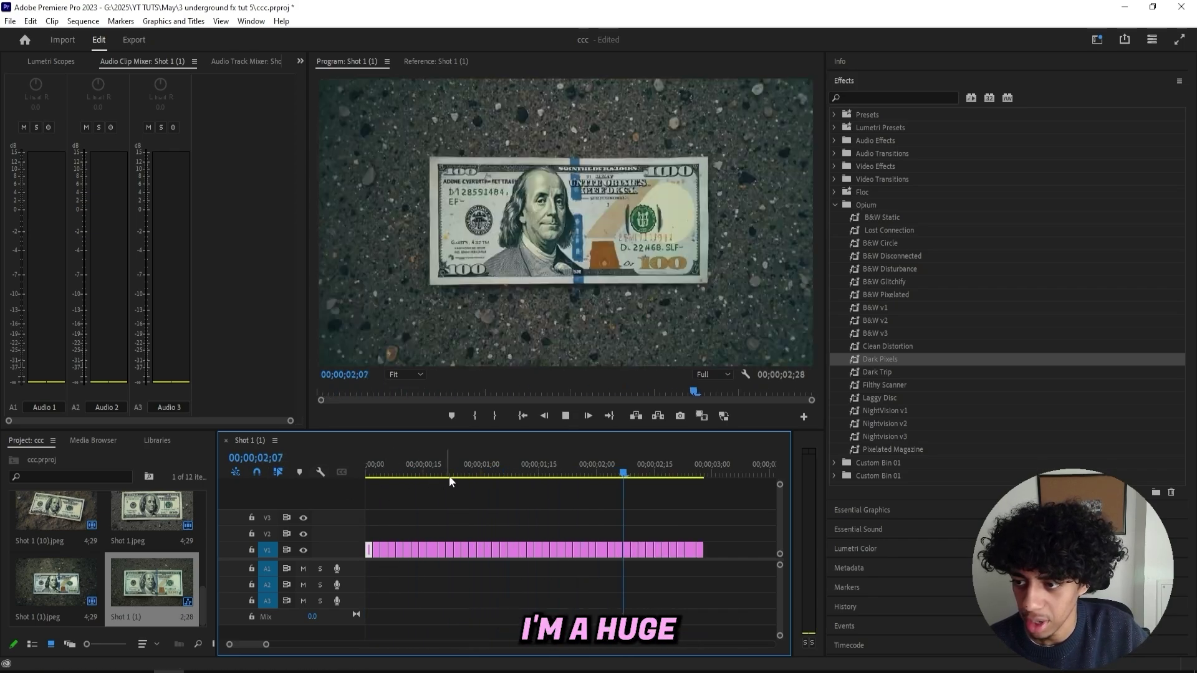
left_click_drag(462, 469, 276, 488)
key("space")
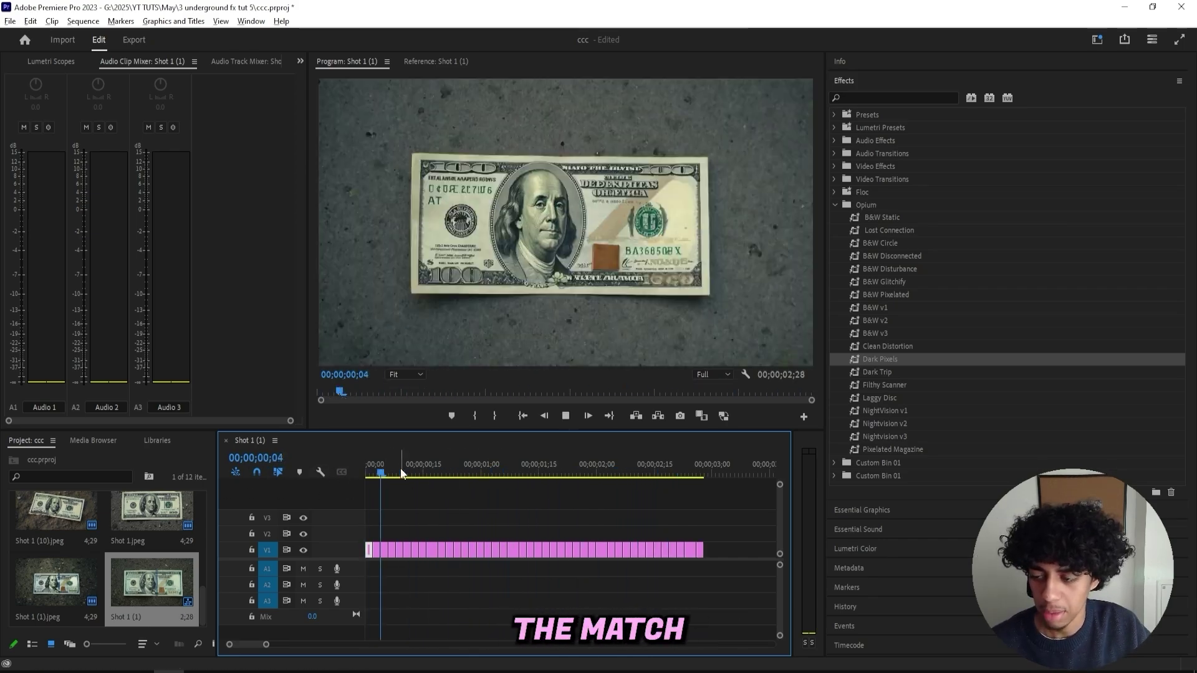
left_click_drag(436, 474, 330, 484)
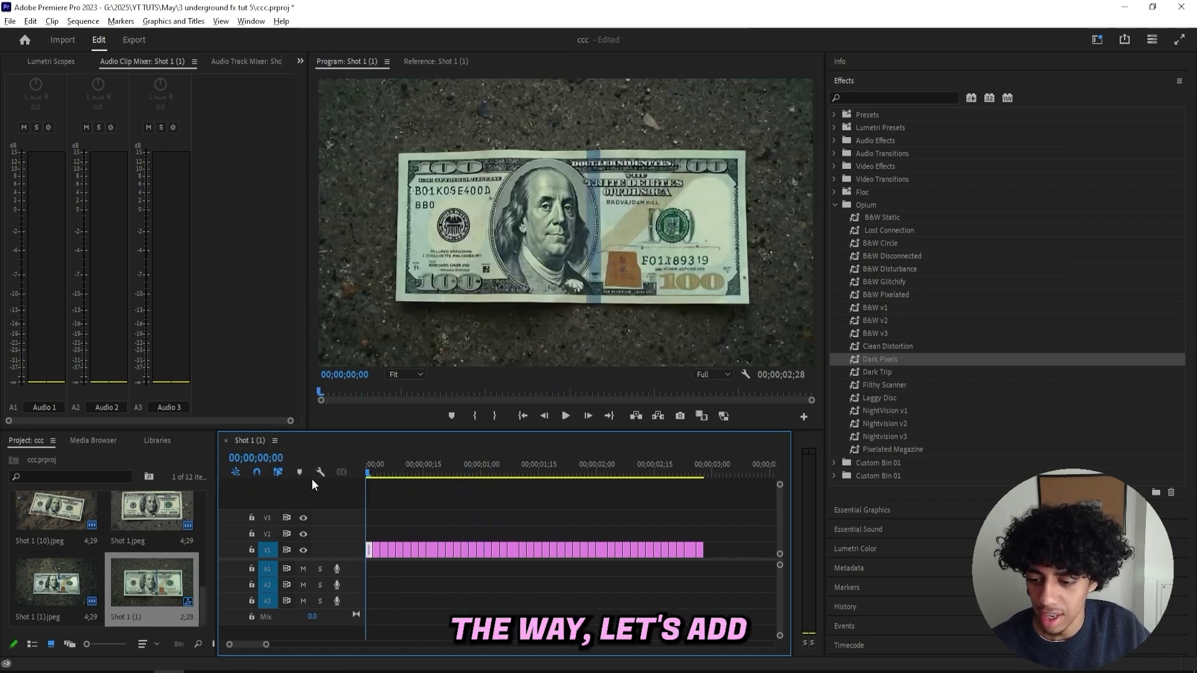
key("space")
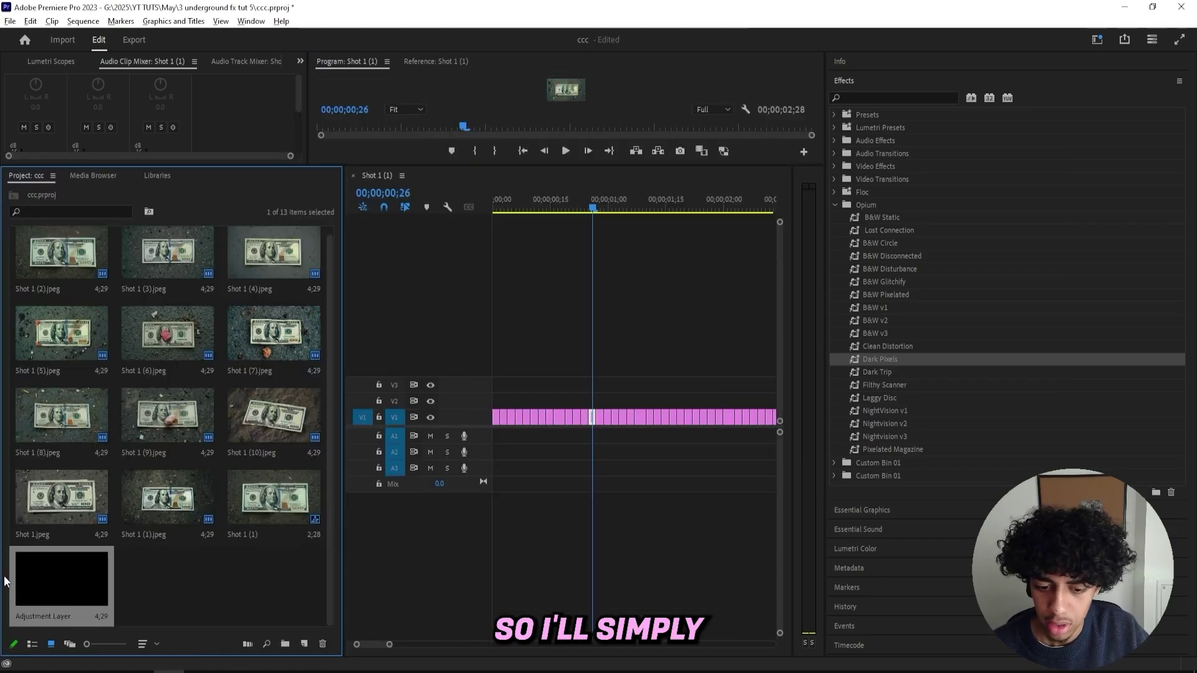
Add an adjustment layer on V2 above all the bill clips and cut off the part extending past them
left_click_drag(61, 580, 476, 409)
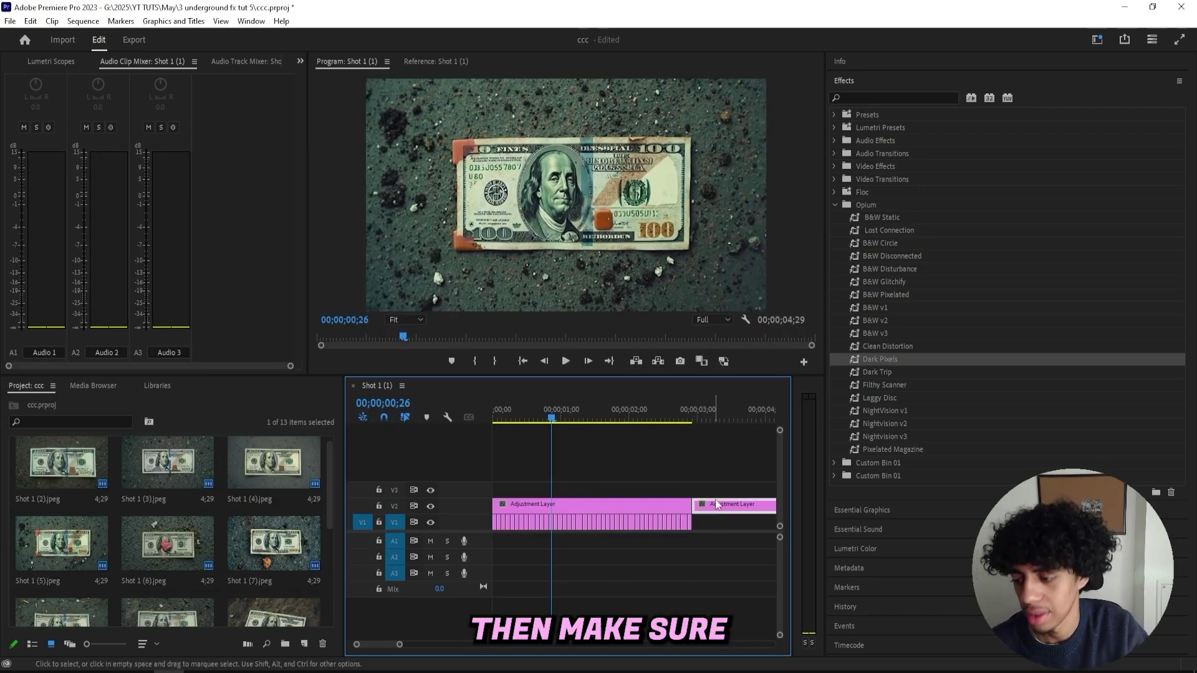
left_click(724, 505)
key("Delete")
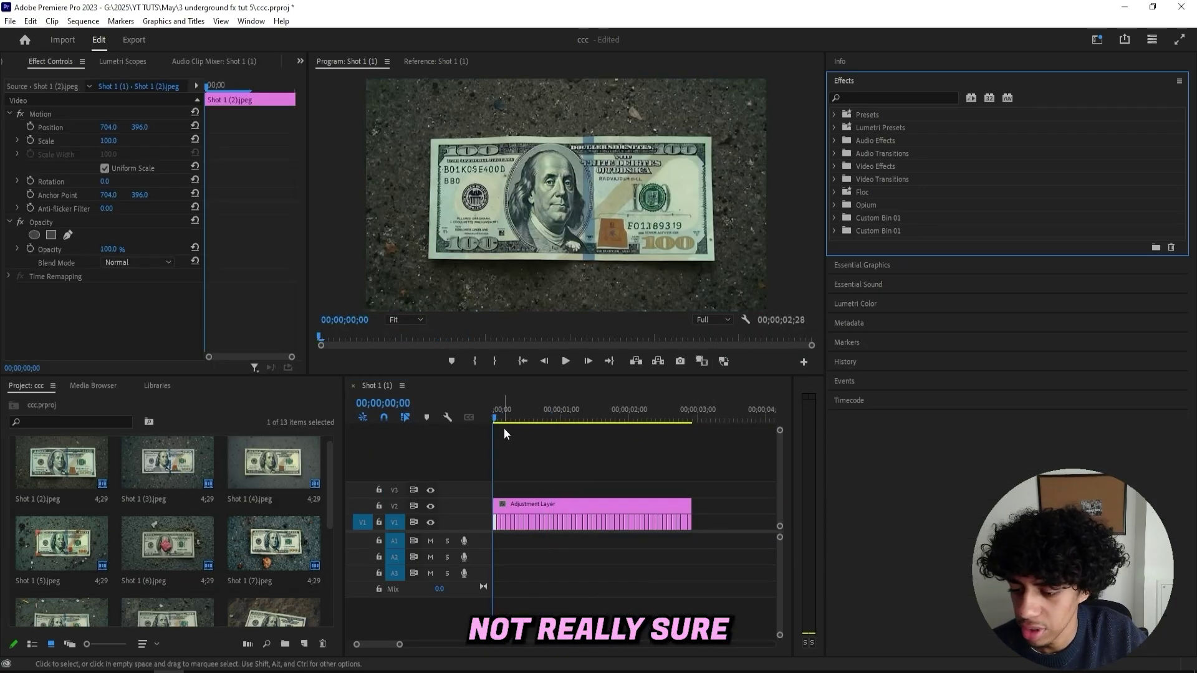
Apply the B&W v1 preset from the Opium bin to the adjustment layer and preview the look
left_click_drag(510, 418, 632, 406)
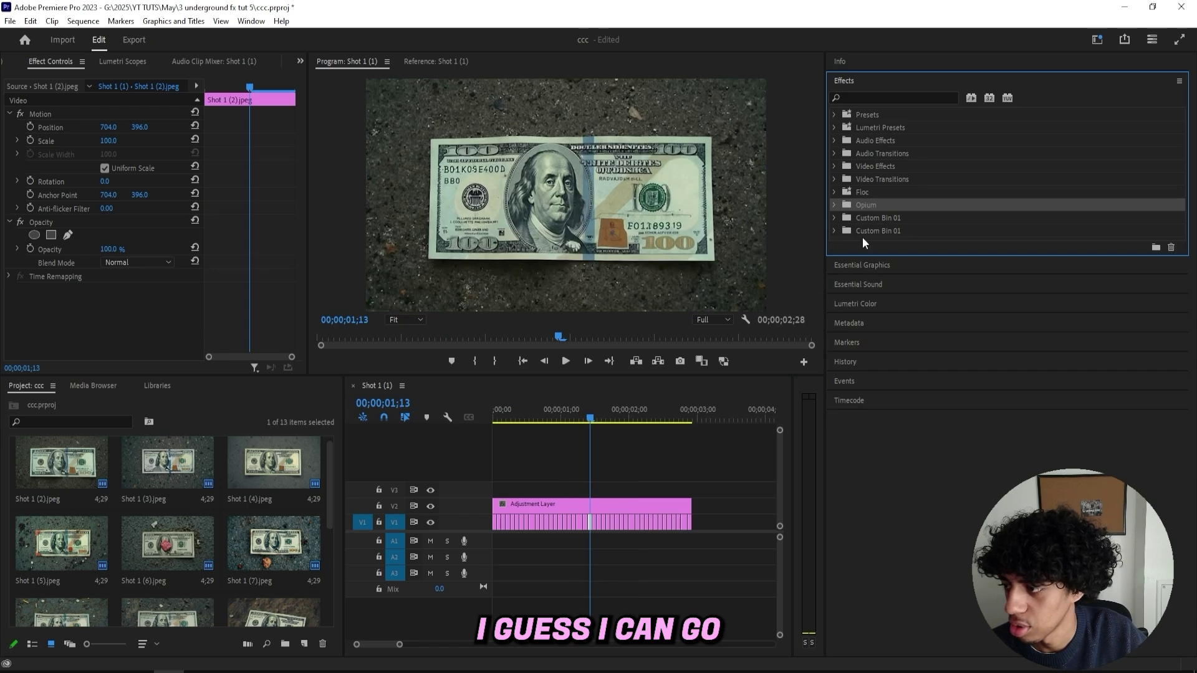
left_click(833, 205)
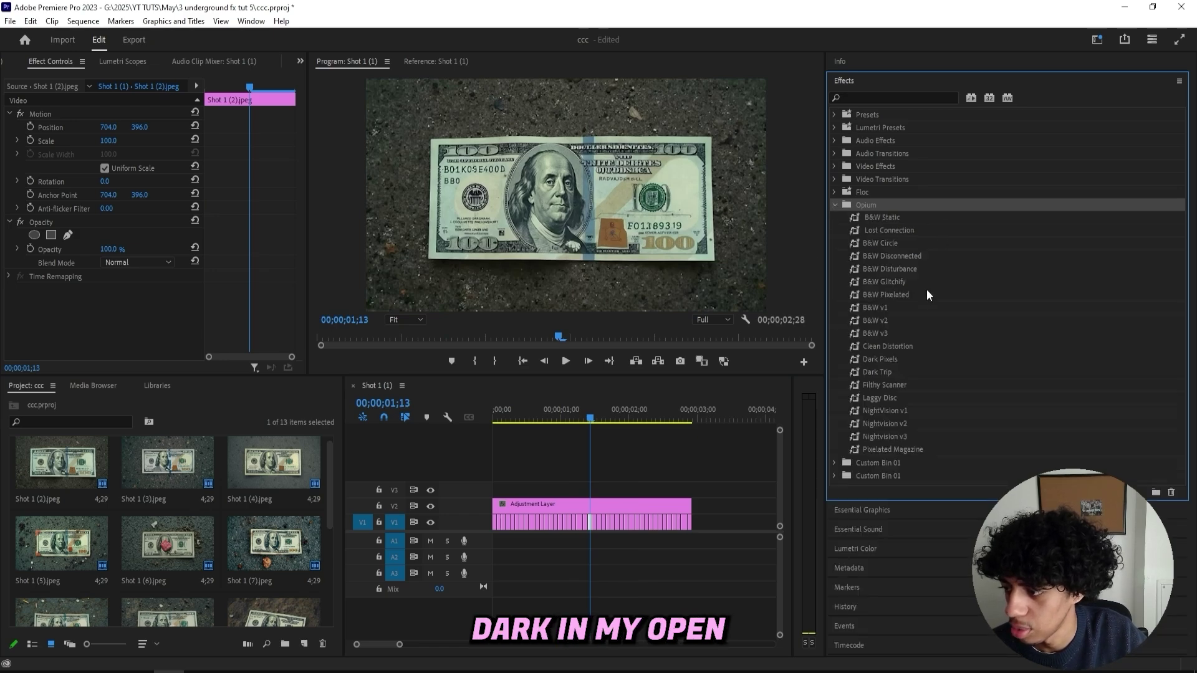
left_click_drag(917, 308, 810, 415)
left_click_drag(588, 503, 589, 505)
key("Home")
key("space")
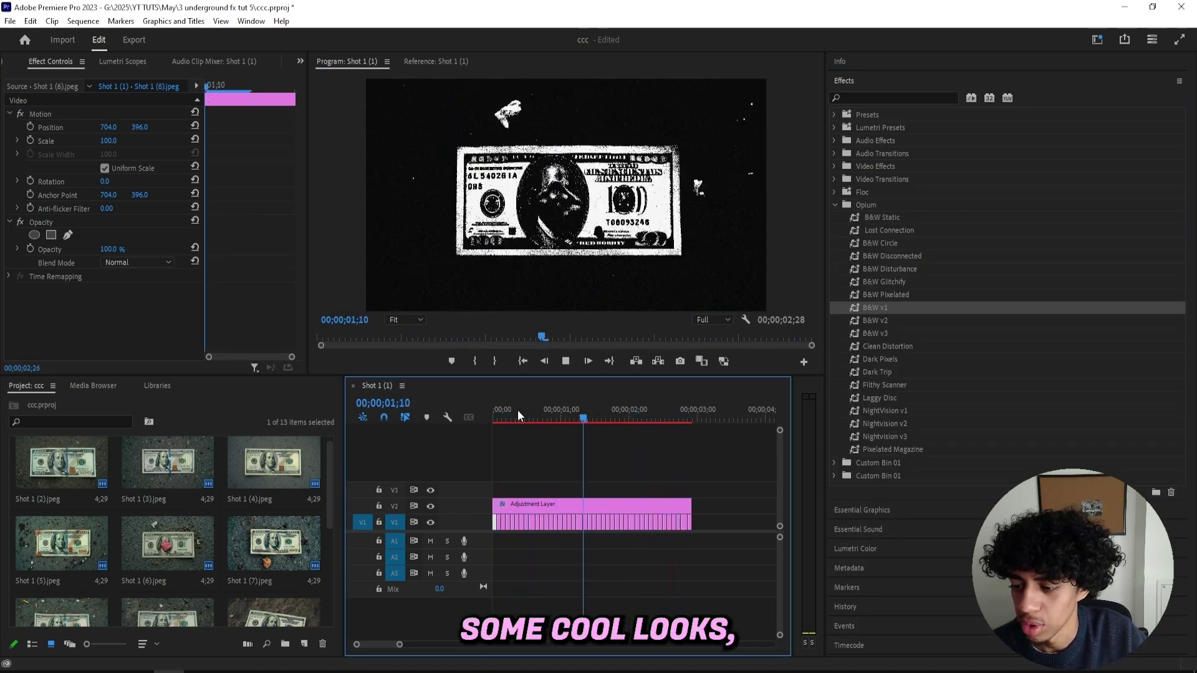
left_click(568, 416)
left_click_drag(570, 414, 573, 409)
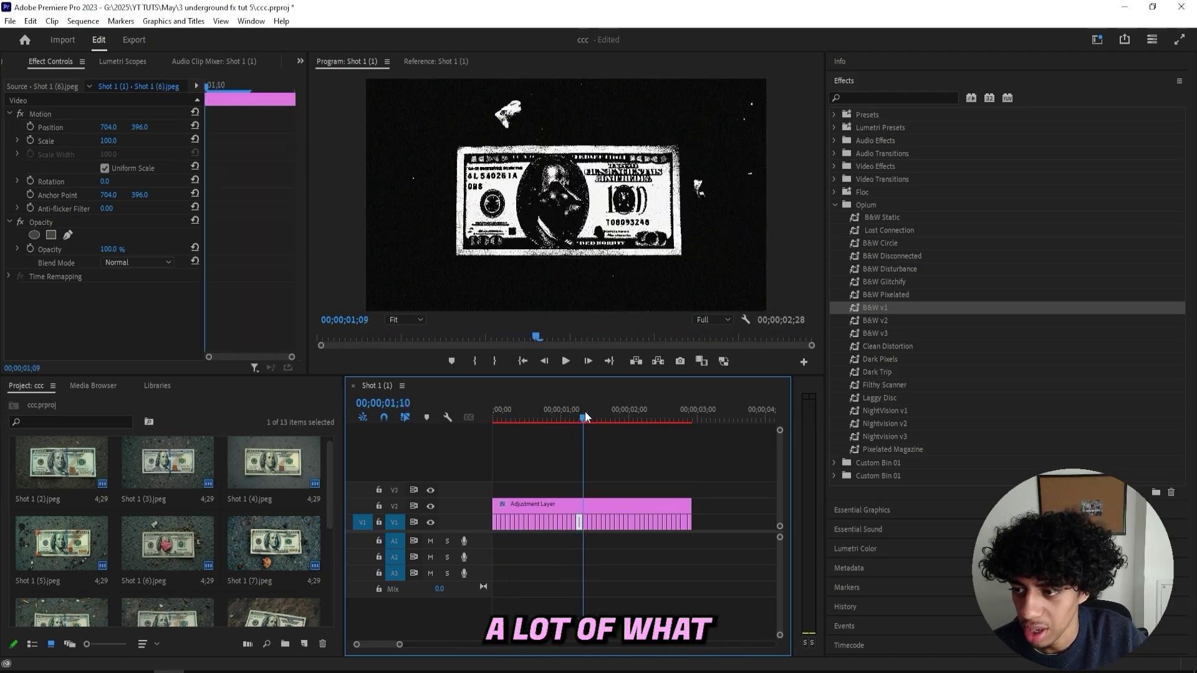
left_click_drag(586, 412, 585, 412)
Stack the B&W v1 adjustment layer on V4 above a plain adjustment layer on V3, and hide V4
left_click(590, 507)
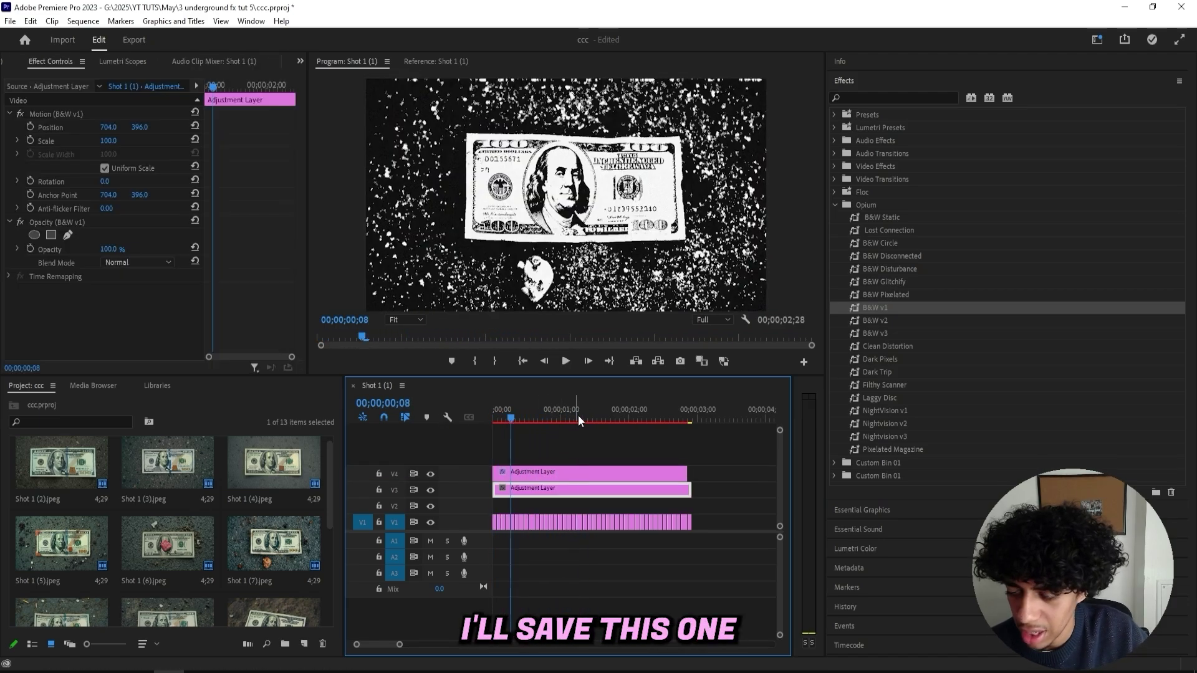
left_click(577, 415)
left_click_drag(540, 417, 444, 405)
left_click(430, 474)
Search the effects for "radial" and apply uni.Radial Blur Legacy to the adjustment layer on V3
left_click(860, 93)
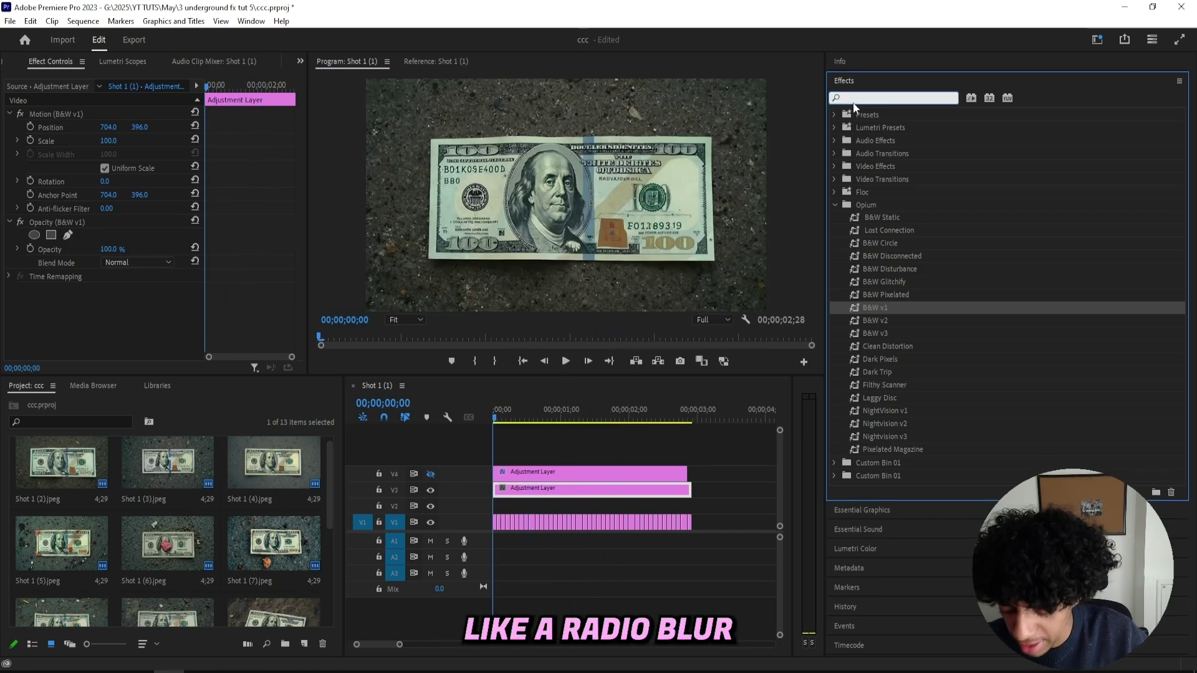
type("radial")
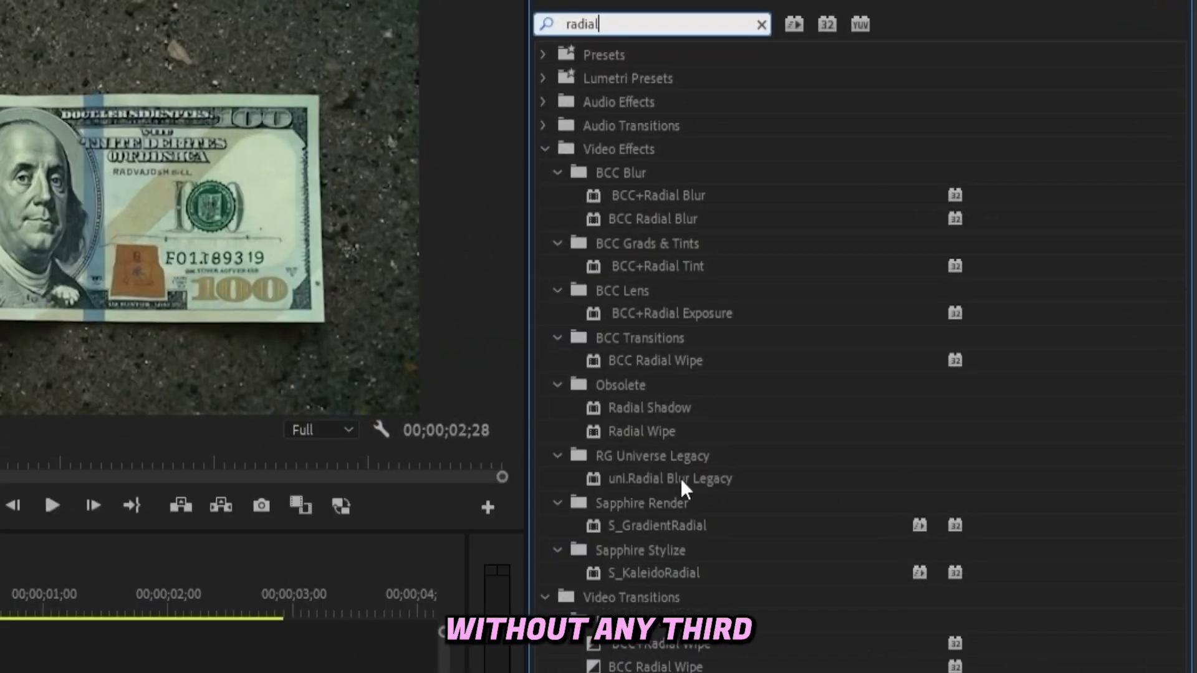
left_click_drag(680, 478, 556, 490)
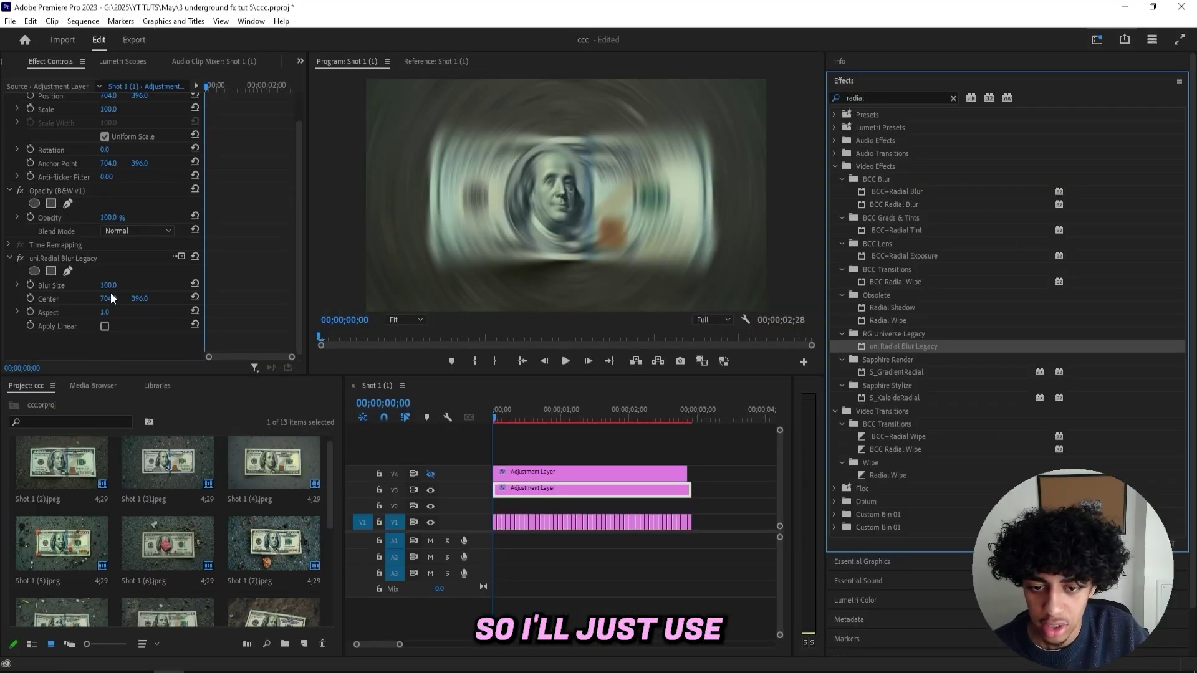
scroll(110, 293, "down", 1)
Set the radial blur's Blur Size to 15 and play back the sequence
left_click(116, 283)
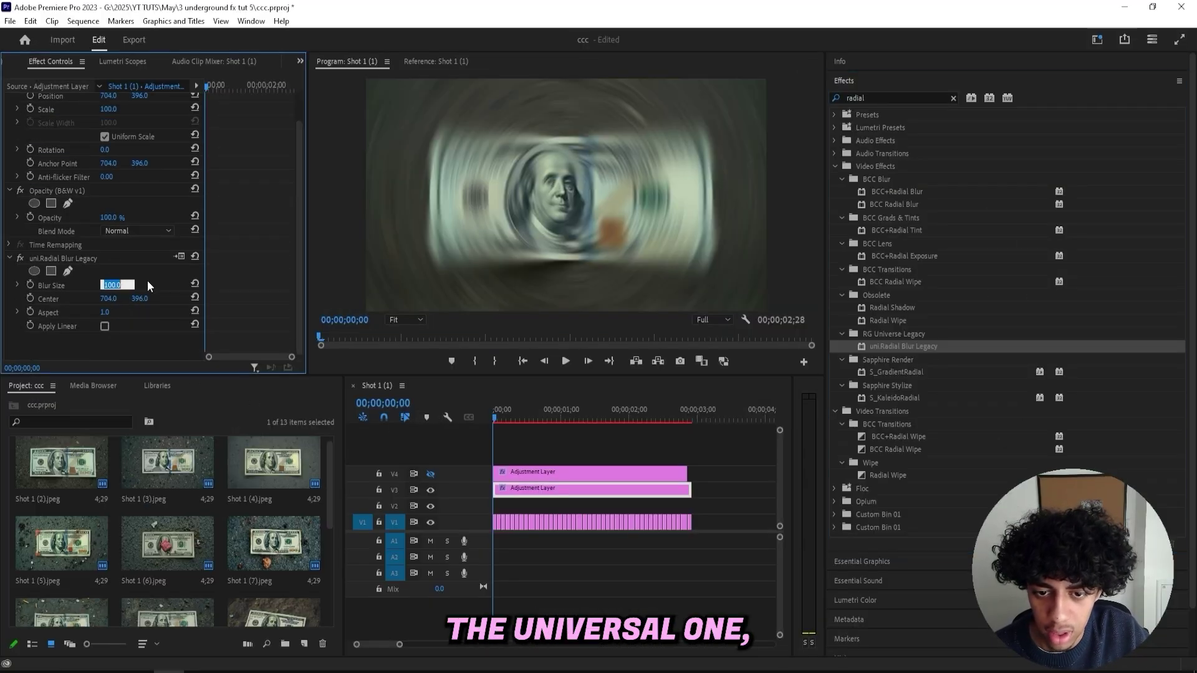
type("3")
key("Return")
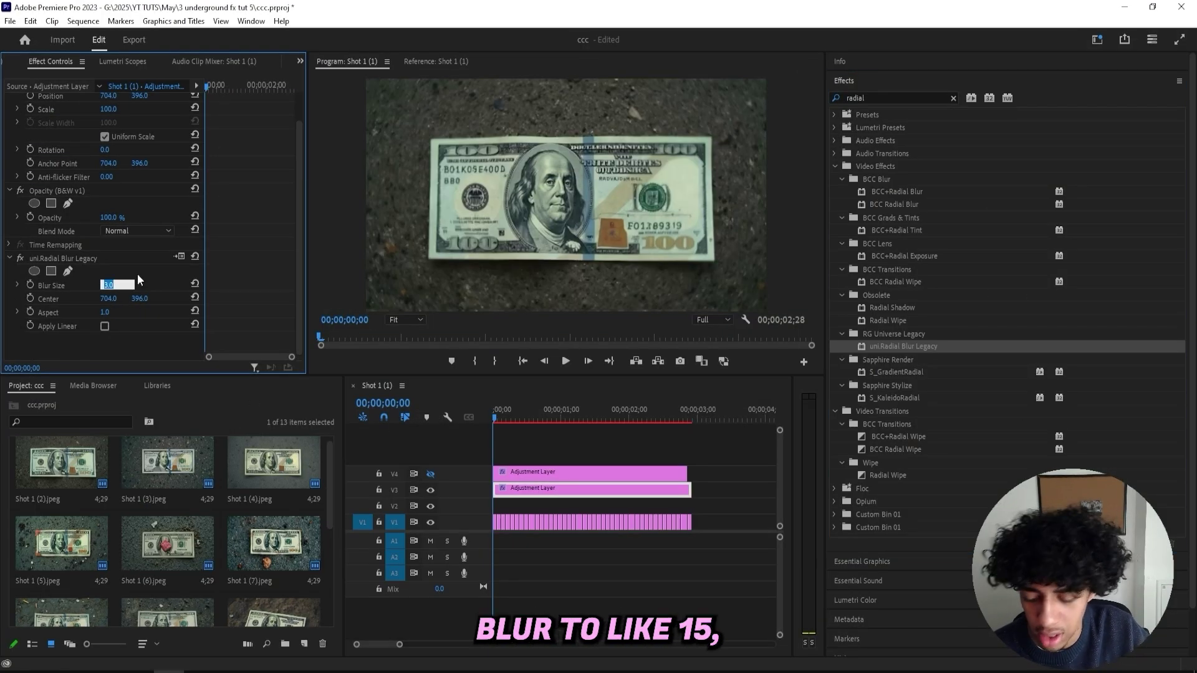
type("15")
key("Return")
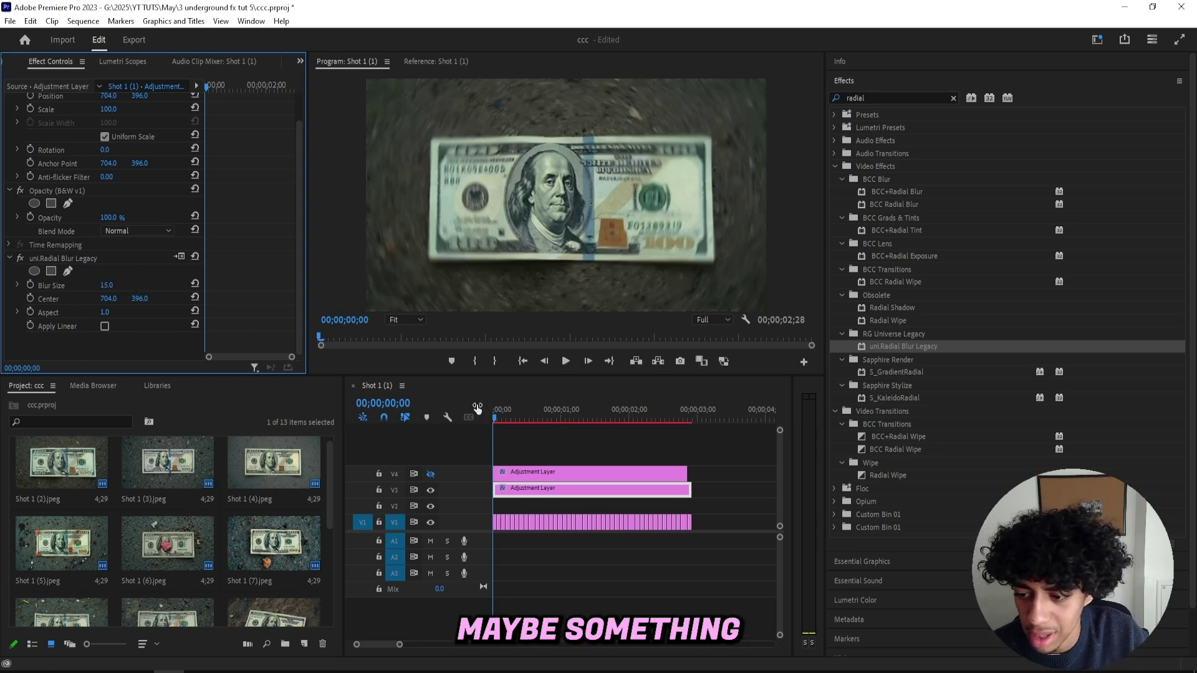
left_click(462, 409)
key("space")
left_click_drag(565, 412, 511, 422)
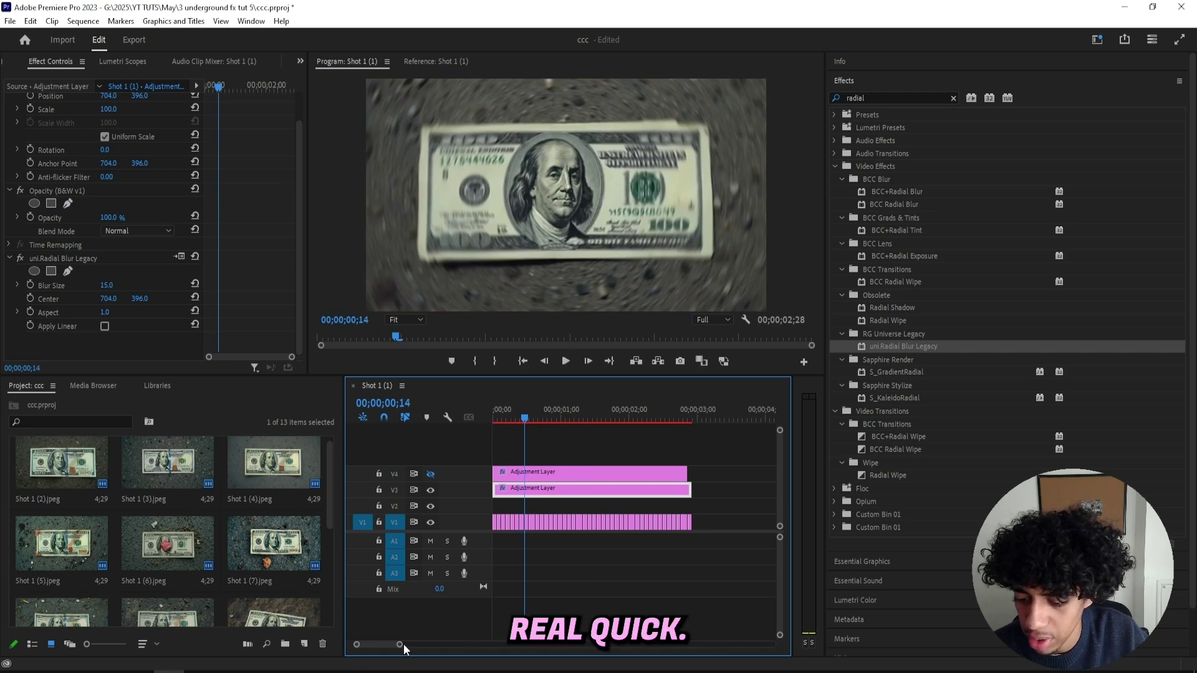
Move the Shot 1 (7).jpeg clip to V2 and extend its start to frame 7 so it overlaps the preceding clip
left_click_drag(400, 644, 377, 645)
left_click(604, 415)
left_click_drag(604, 414, 530, 414)
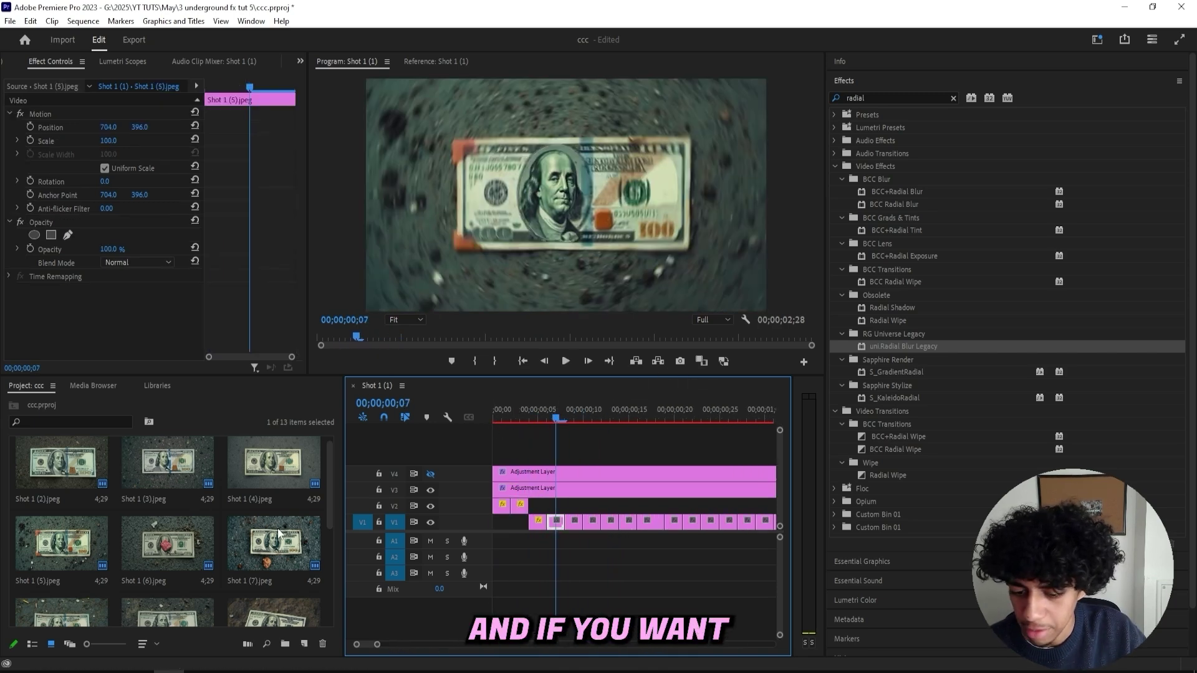
left_click_drag(564, 527, 568, 510)
key("ctrl+z")
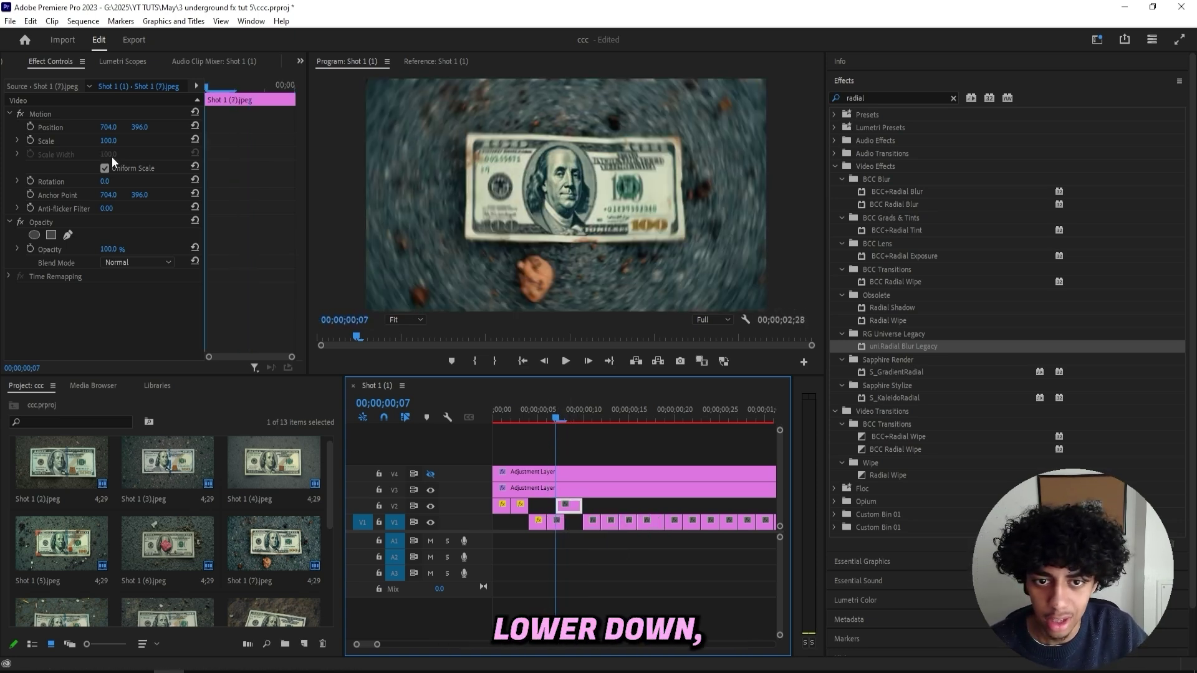
Lower the opacity of the Shot 1 (7).jpeg clip to 60% so the bill beneath shows through
left_click(108, 223)
type("5")
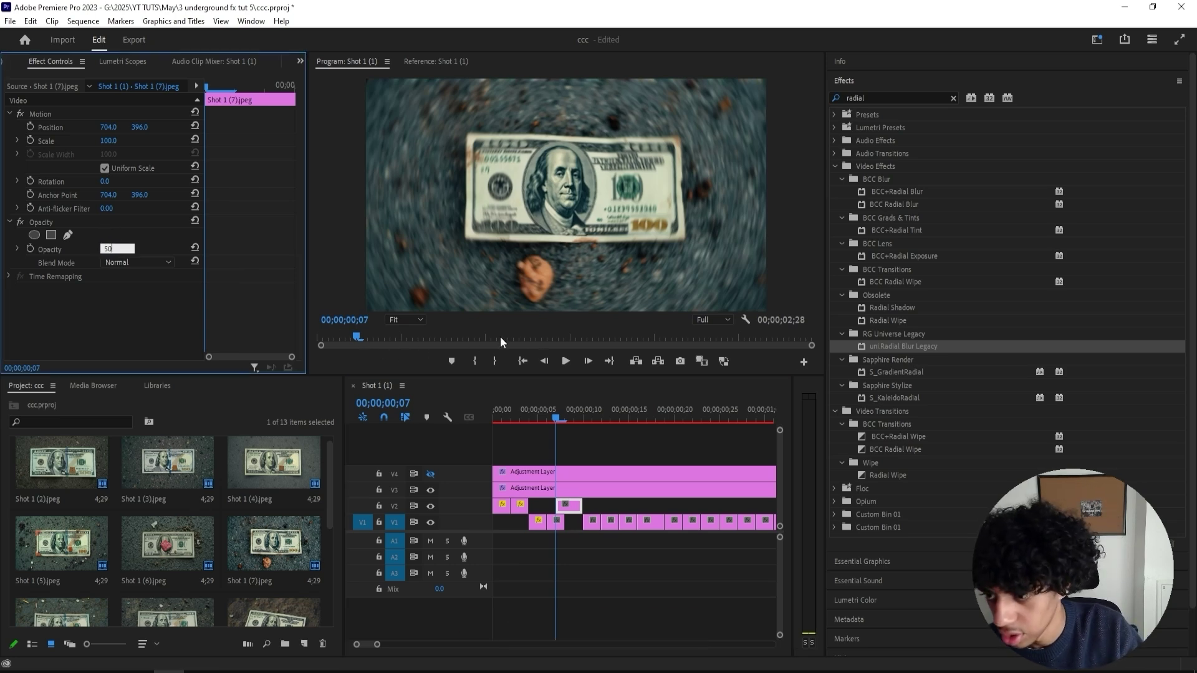
type("0")
key("Return")
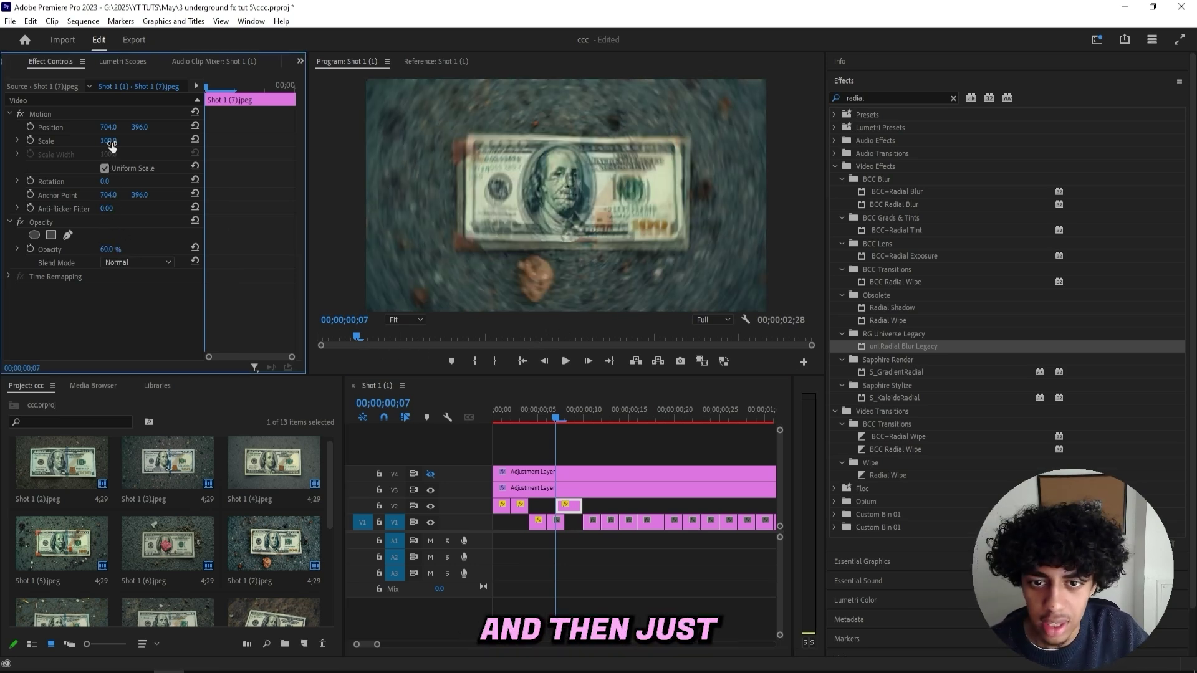
Scale the Shot 1 (7).jpeg clip to 105 and shift its position to line its bill up with the one beneath
left_click(109, 141)
type("105")
key("Return")
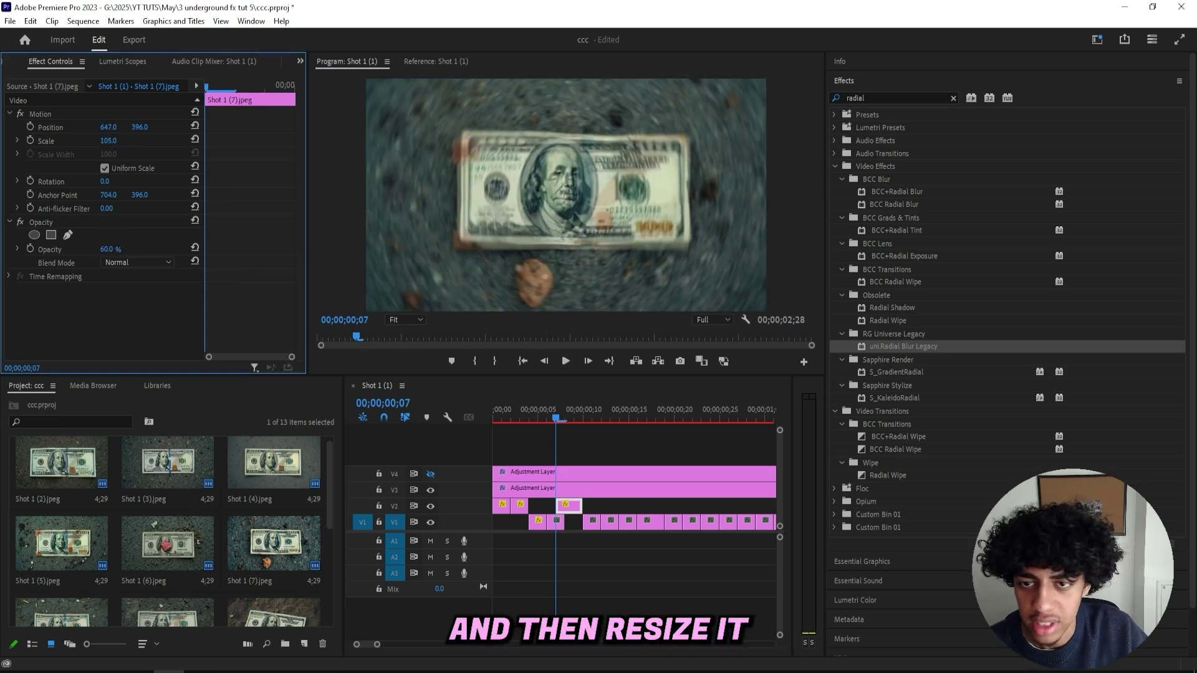
left_click_drag(109, 127, 144, 127)
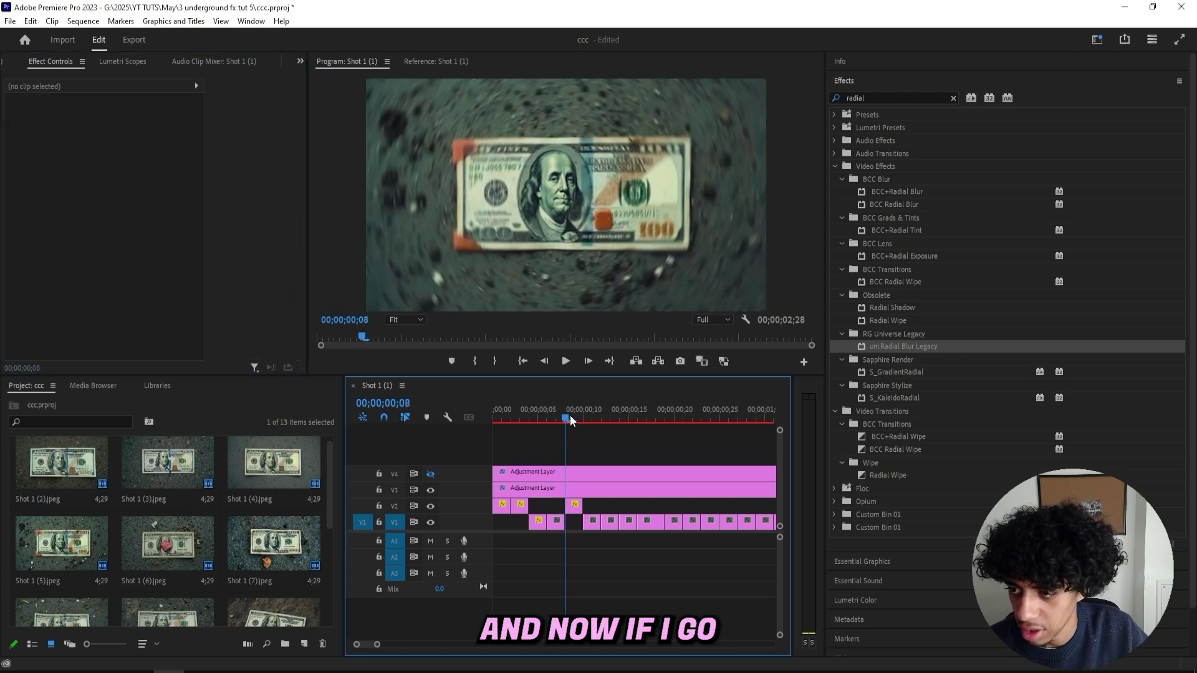
Align the Shot 1 (4).jpeg clip on V2 with the bill beneath it, using 50% opacity, scale 105 and an adjusted position
left_click_drag(570, 416, 563, 417)
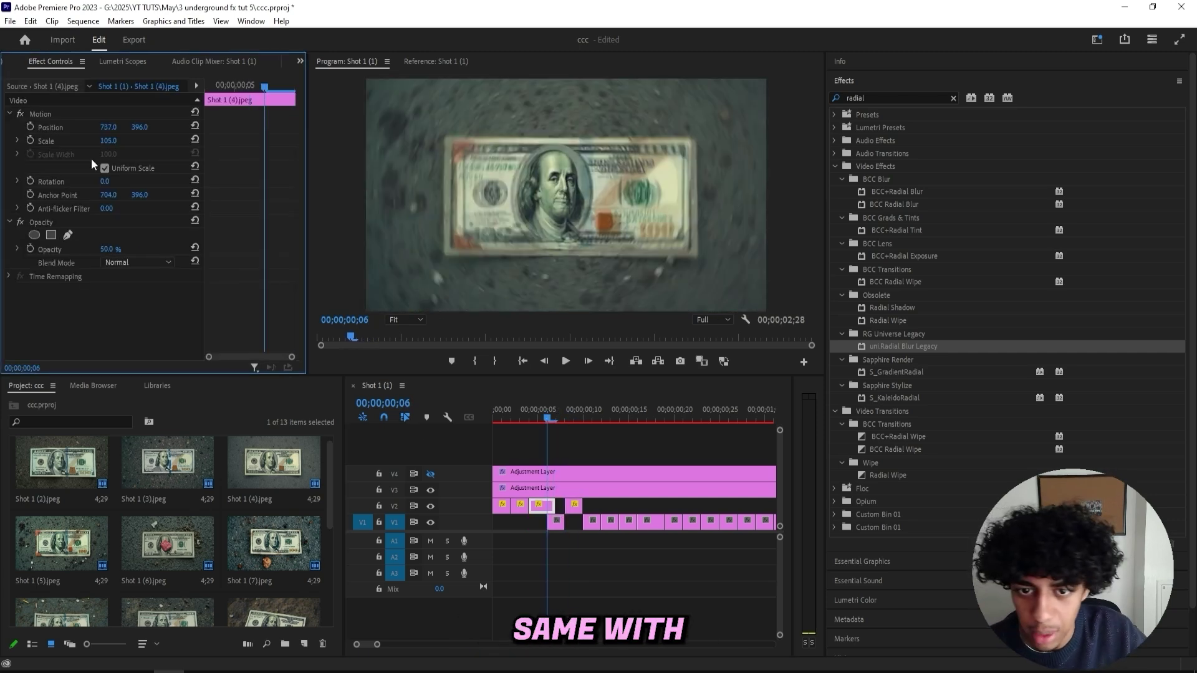
left_click_drag(139, 128, 138, 127)
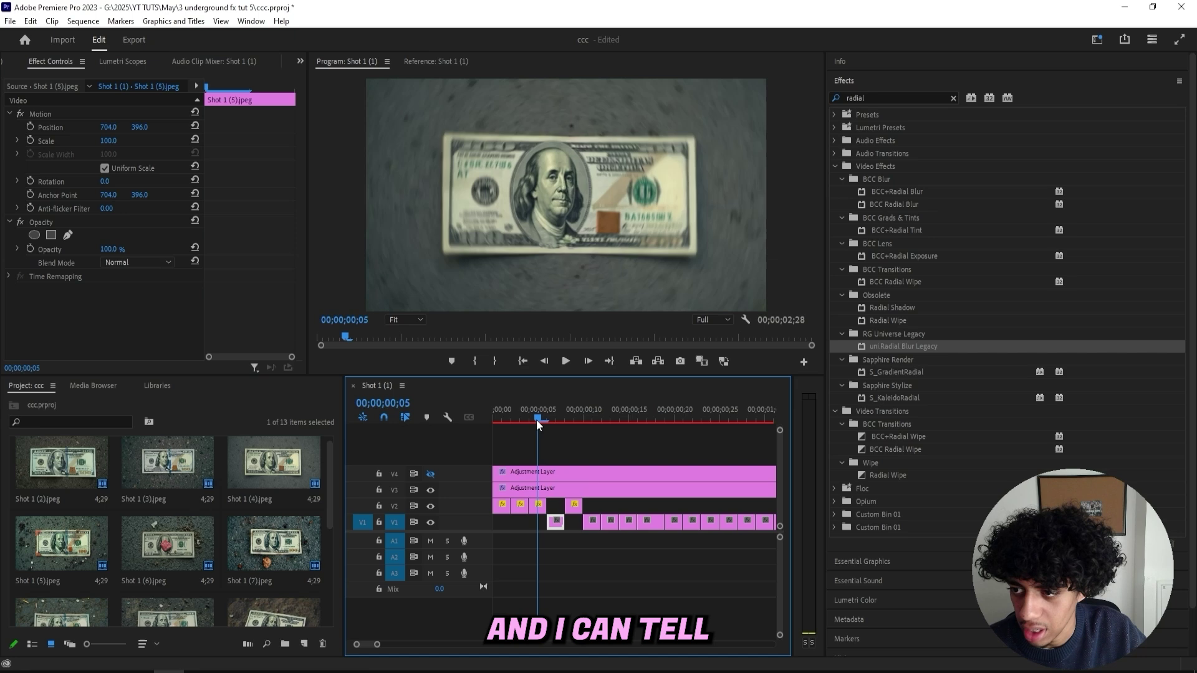
mouse_move(537, 422)
left_mouse_down()
mouse_move(560, 423)
mouse_move(524, 428)
left_mouse_up()
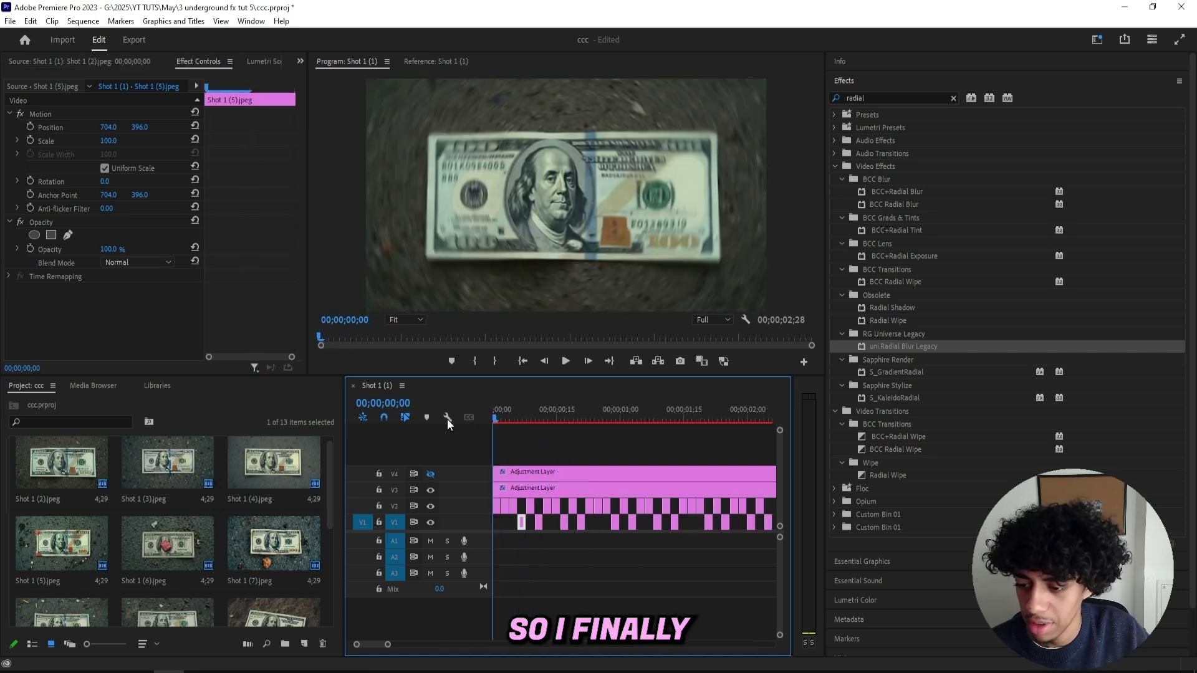
Play back the aligned sequence and examine the frames whose bills do not match, such as the tilted bill at 00;00;00;12
key("space")
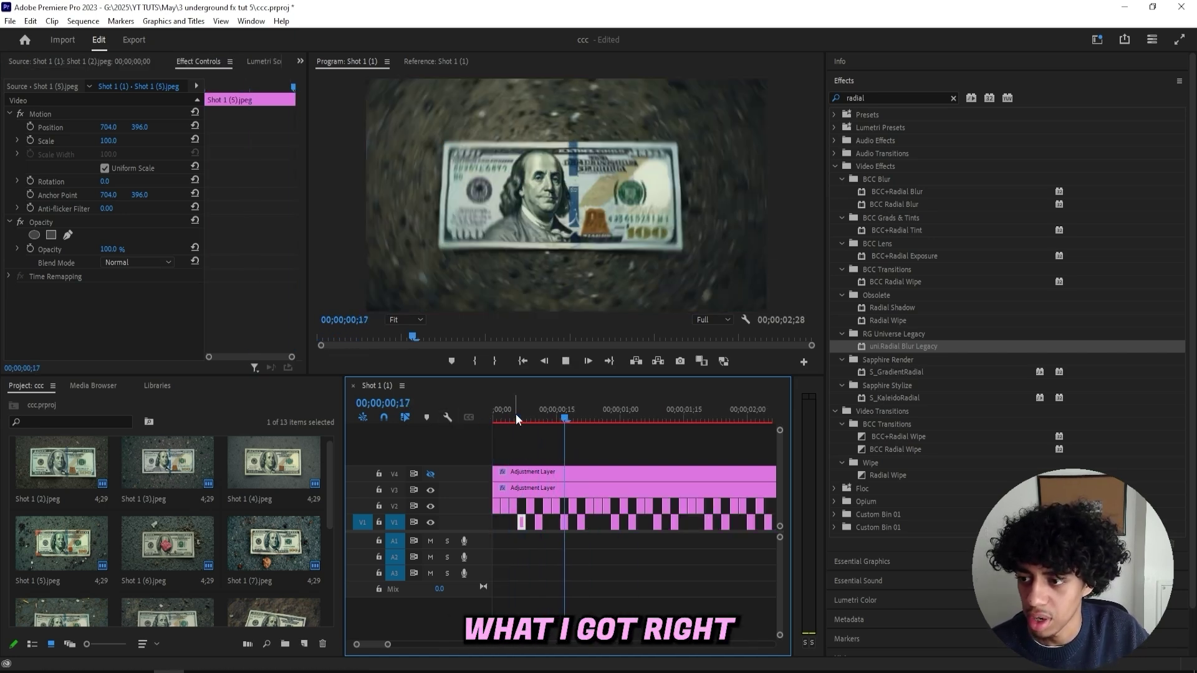
left_click_drag(571, 423, 430, 425)
key("space")
left_click(517, 422)
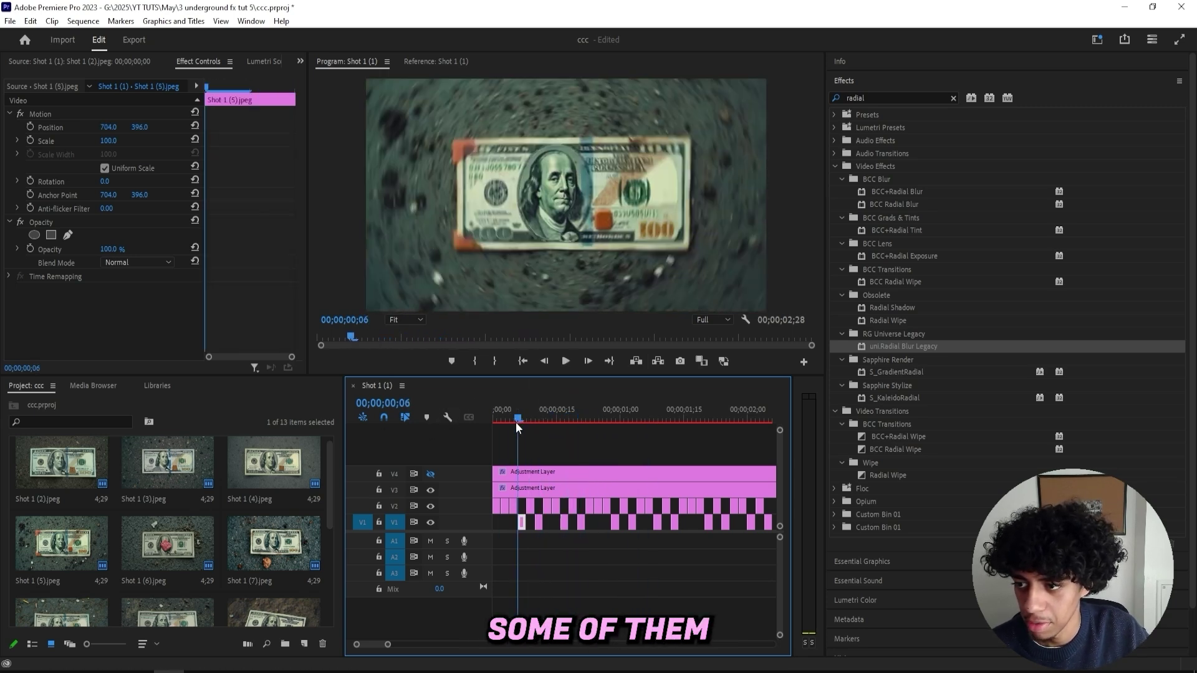
left_click_drag(515, 422, 544, 481)
scroll(544, 480, "up", 3)
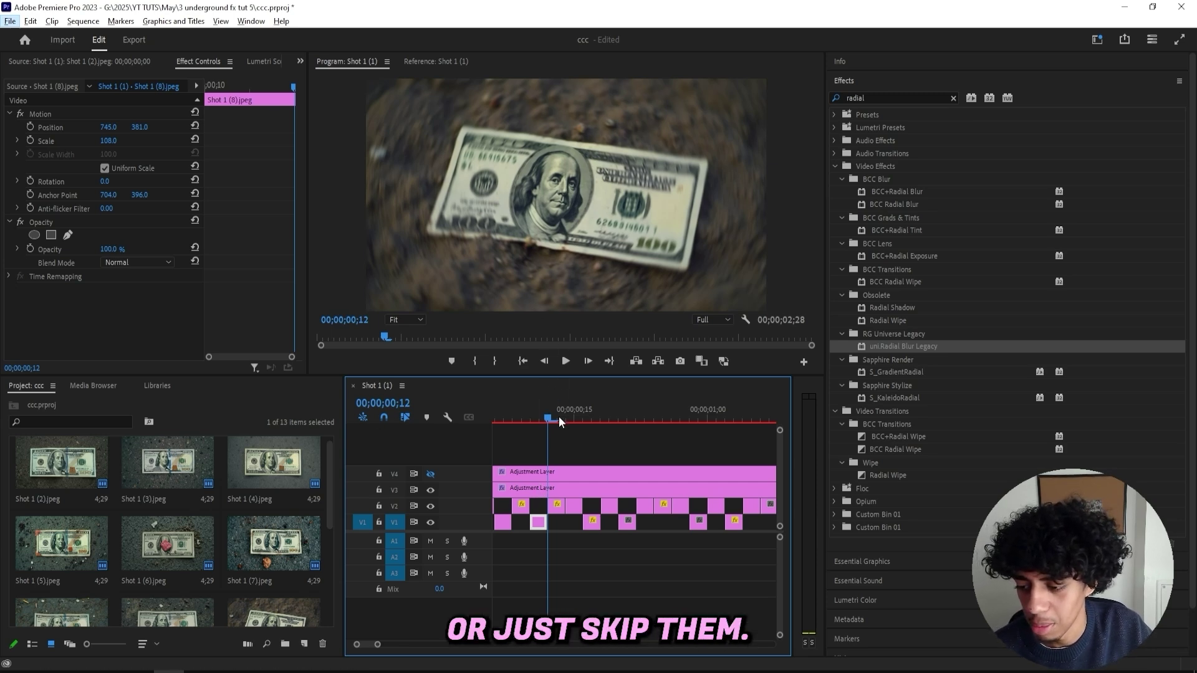
left_click_drag(559, 416, 473, 414)
key("space")
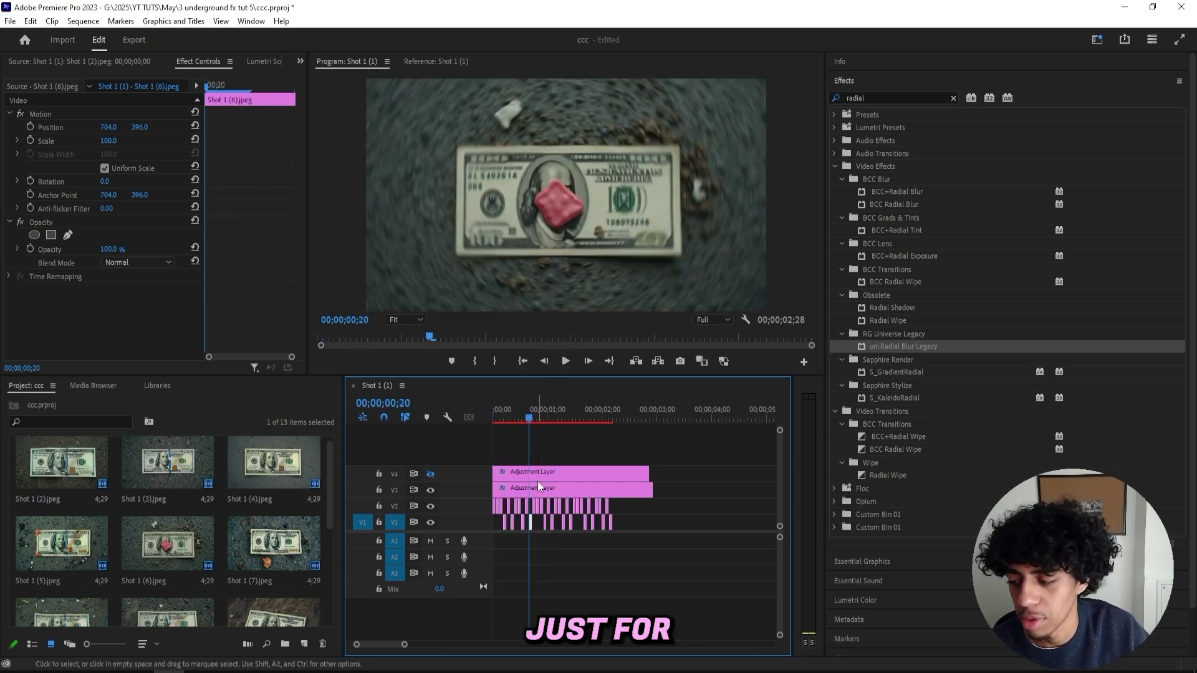
Set the Blur Size of the uni.Radial Blur Legacy effect on the V3 adjustment layer to 25
left_click(534, 486)
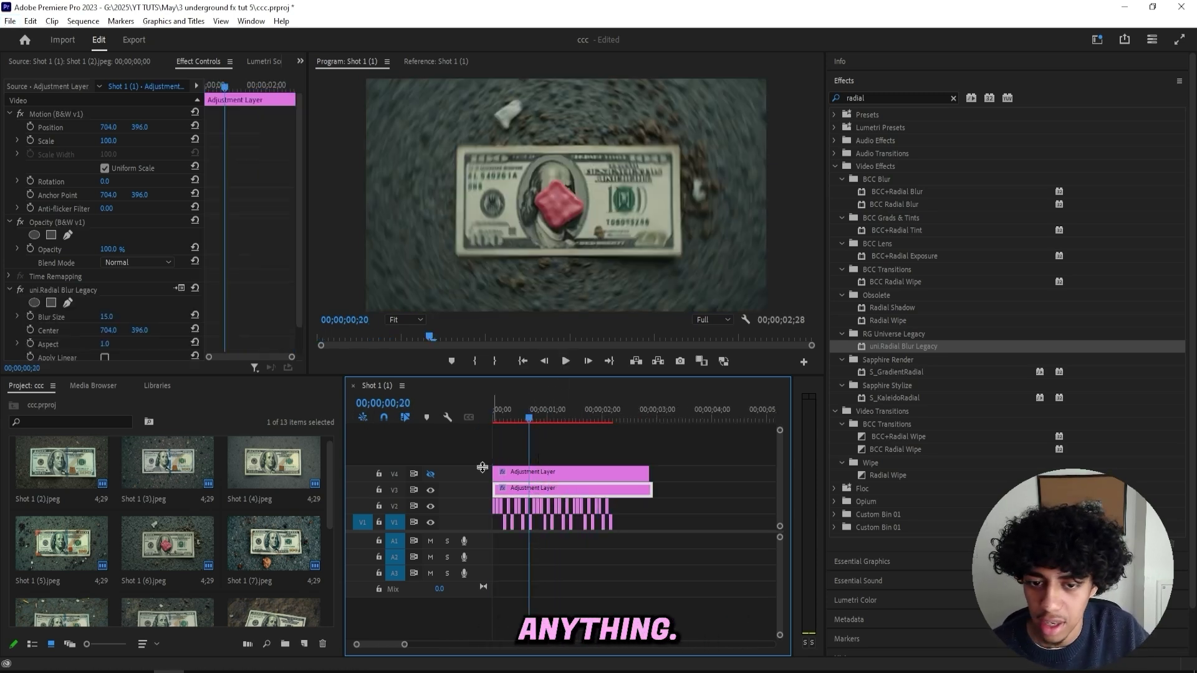
key("Home")
left_click(107, 317)
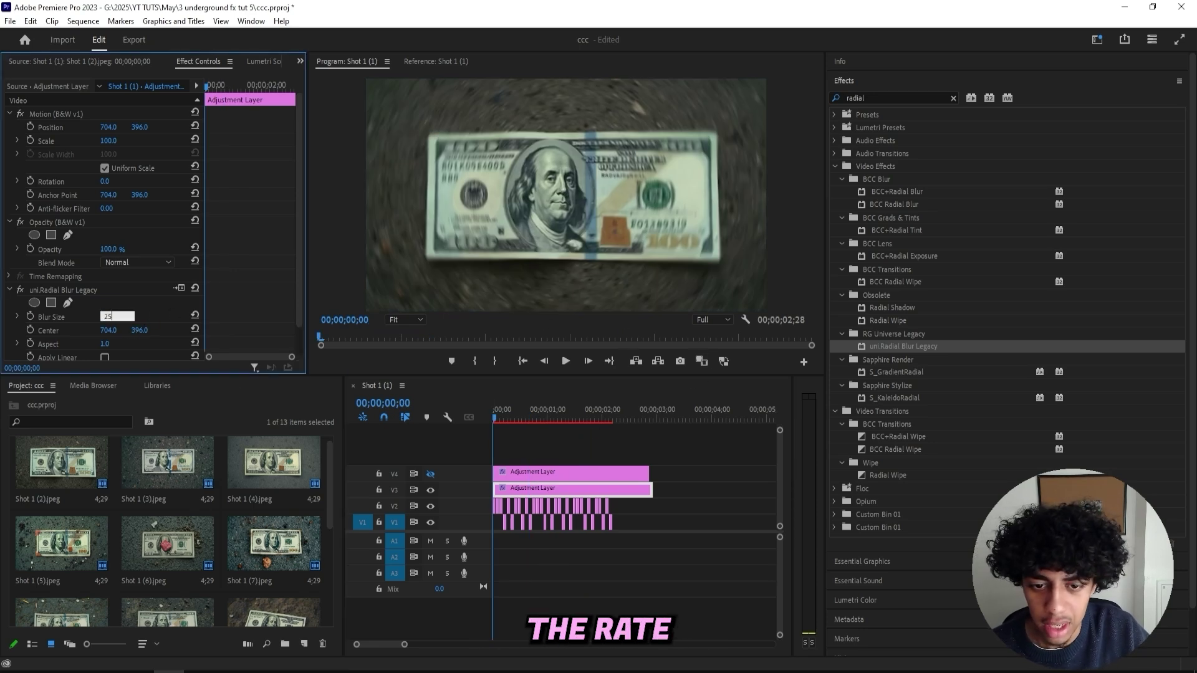
key("Return")
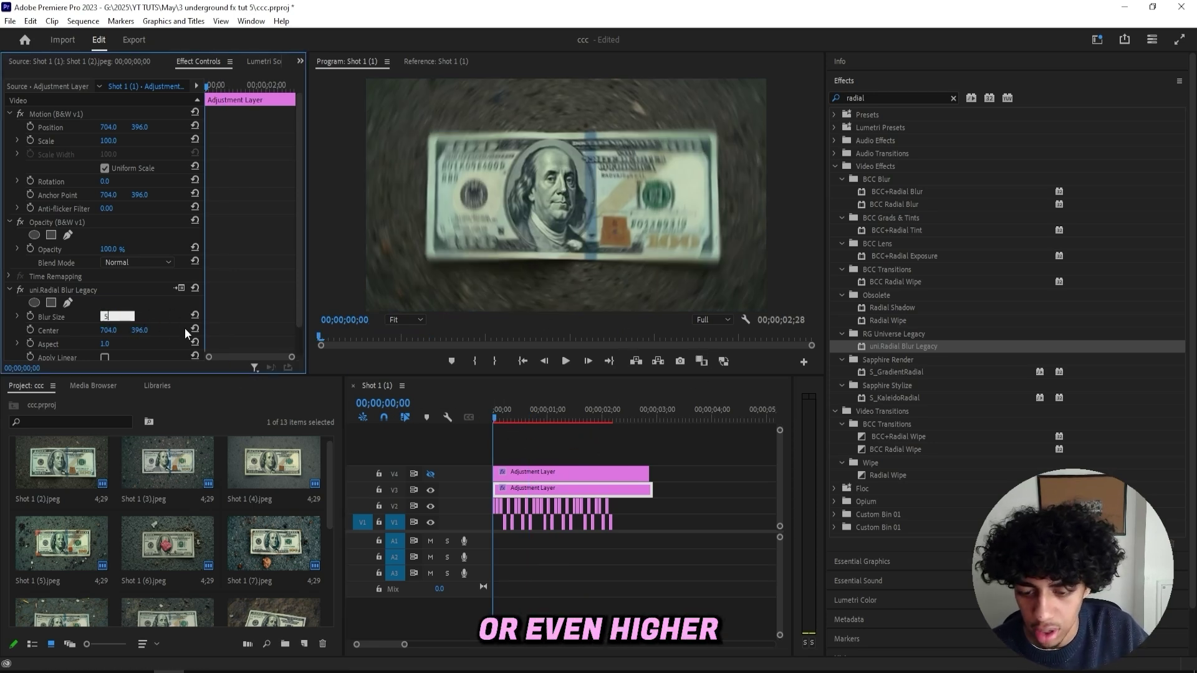
Try a Blur Size of 50 on the V3 adjustment layer's radial blur and play back the sequence from near its start
type("50")
key("Return")
left_click(503, 411)
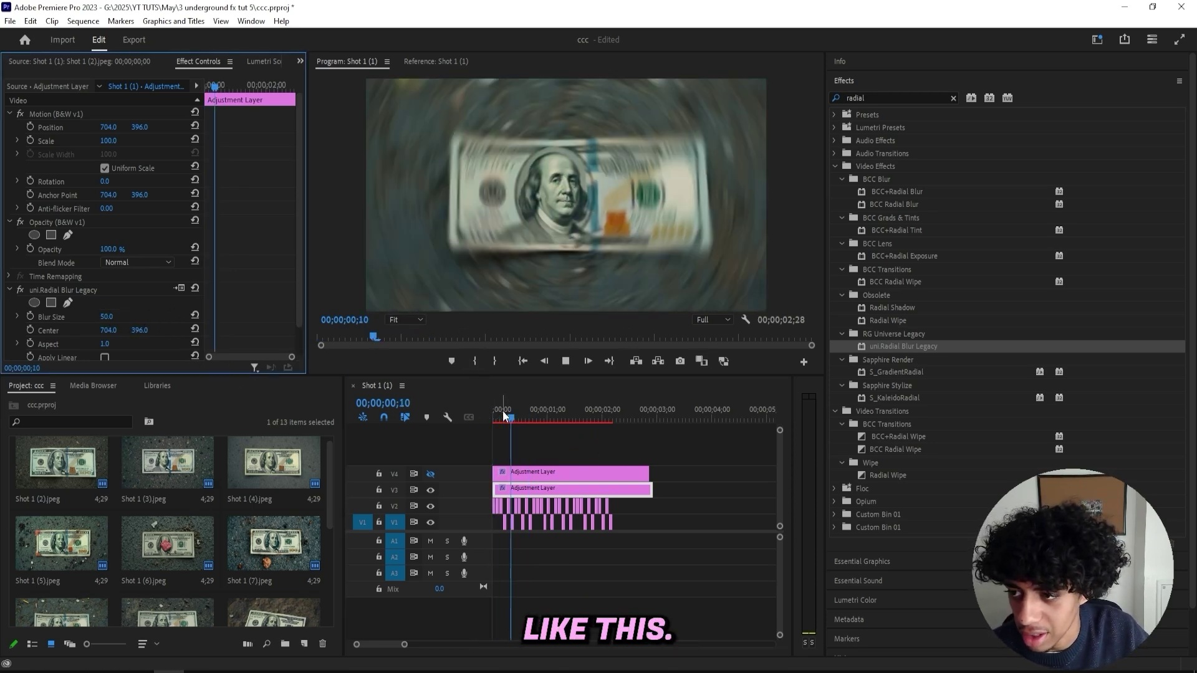
key("space")
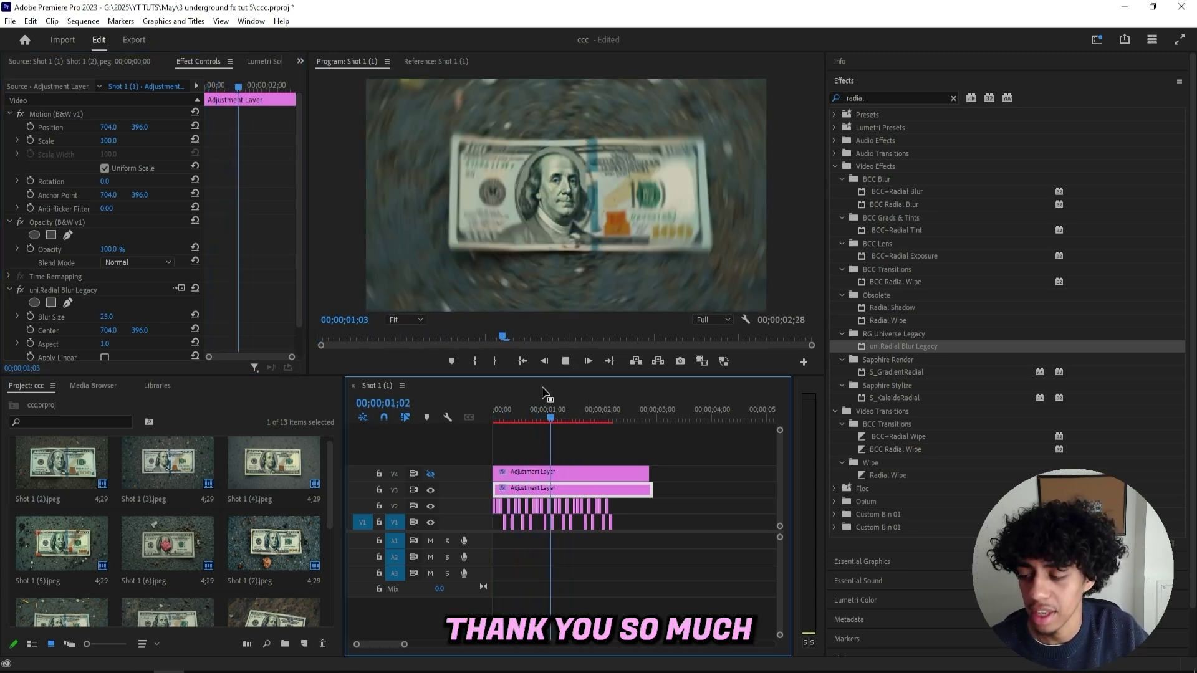
key("alt+Tab")
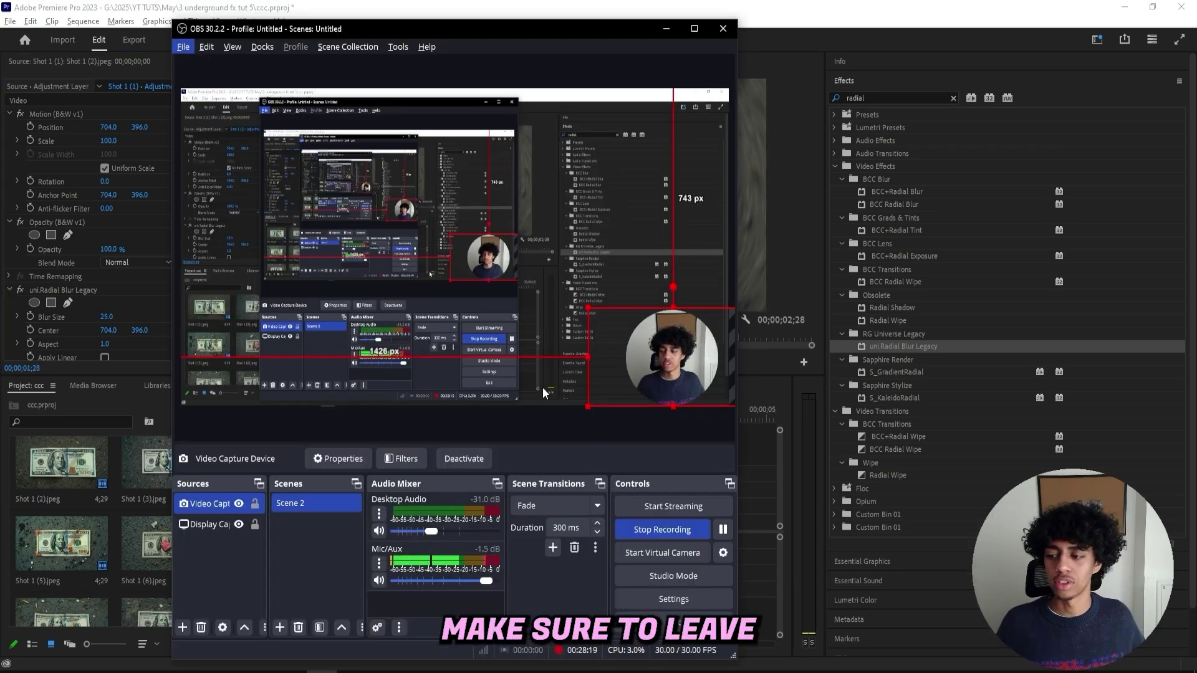